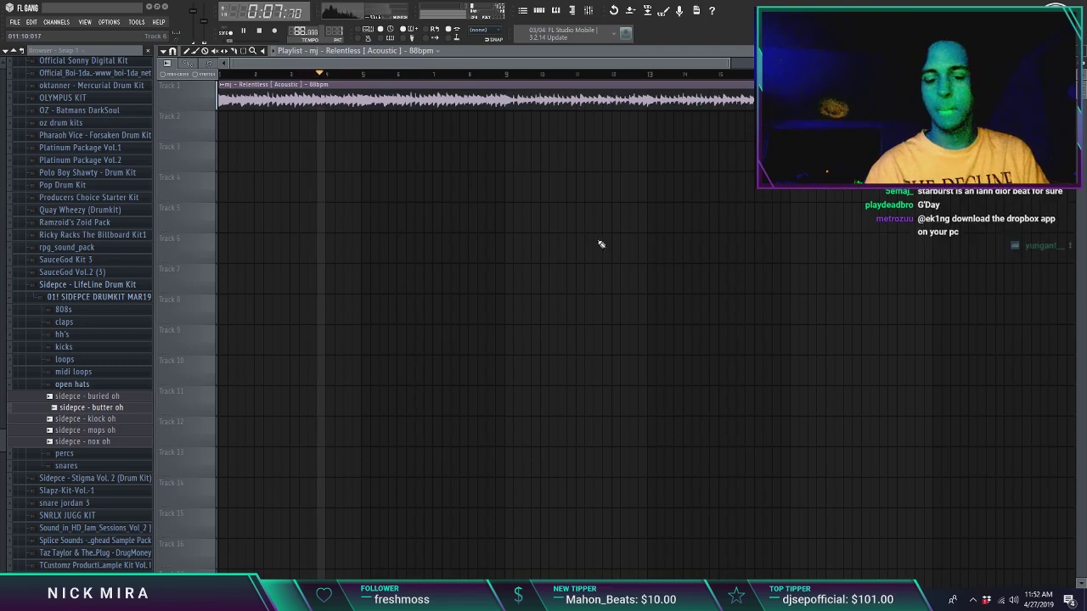
Step: Place Pattern 1 on Track 3 and extend it to match the full length of the audio loop on Track 1
drag(293, 188, 139, 149)
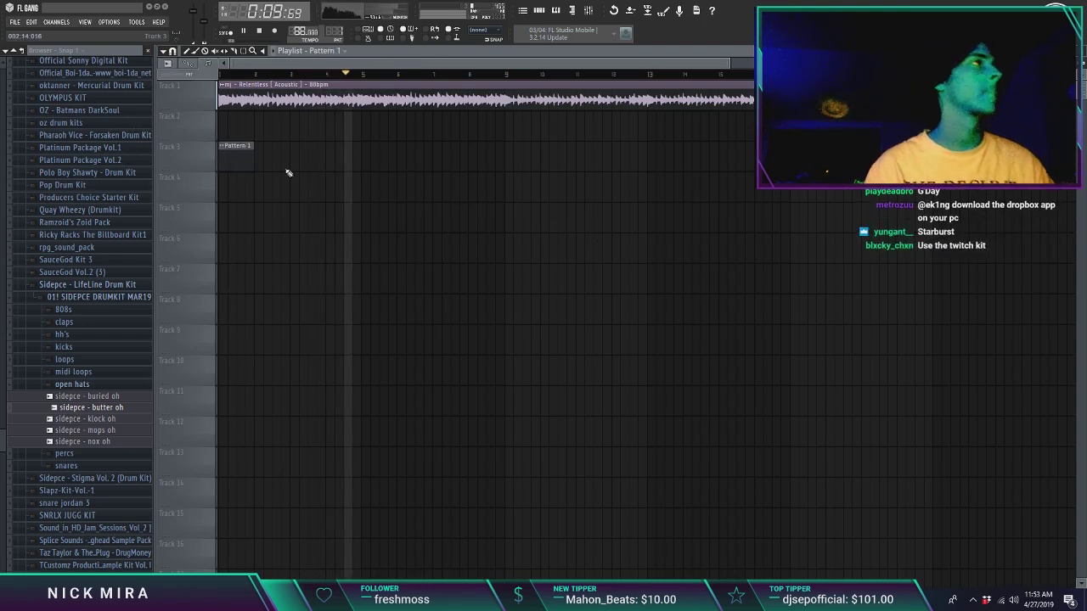
drag(255, 159, 371, 179)
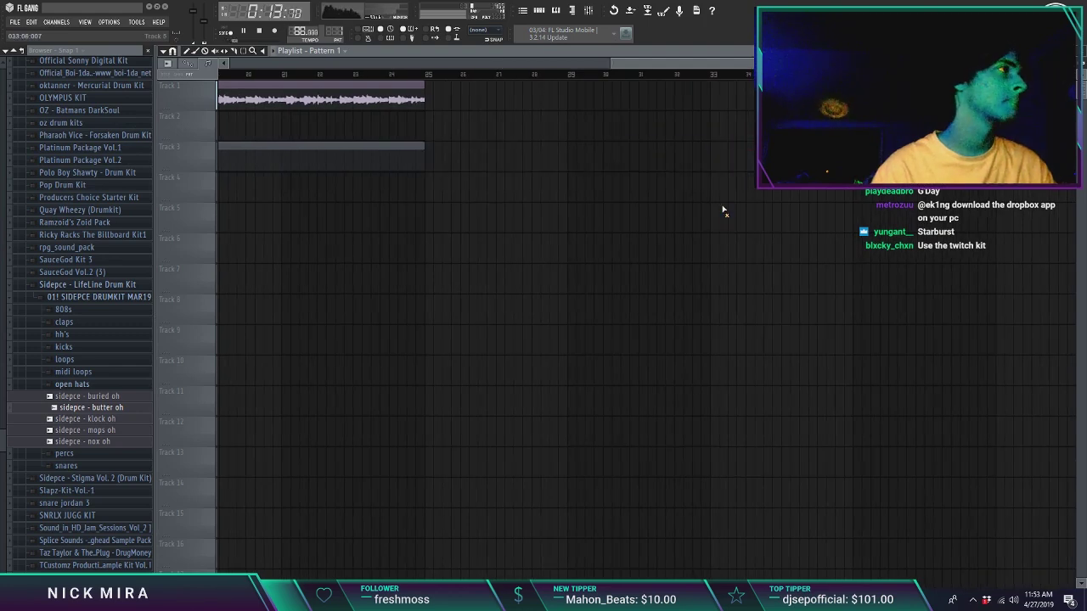
key(F5)
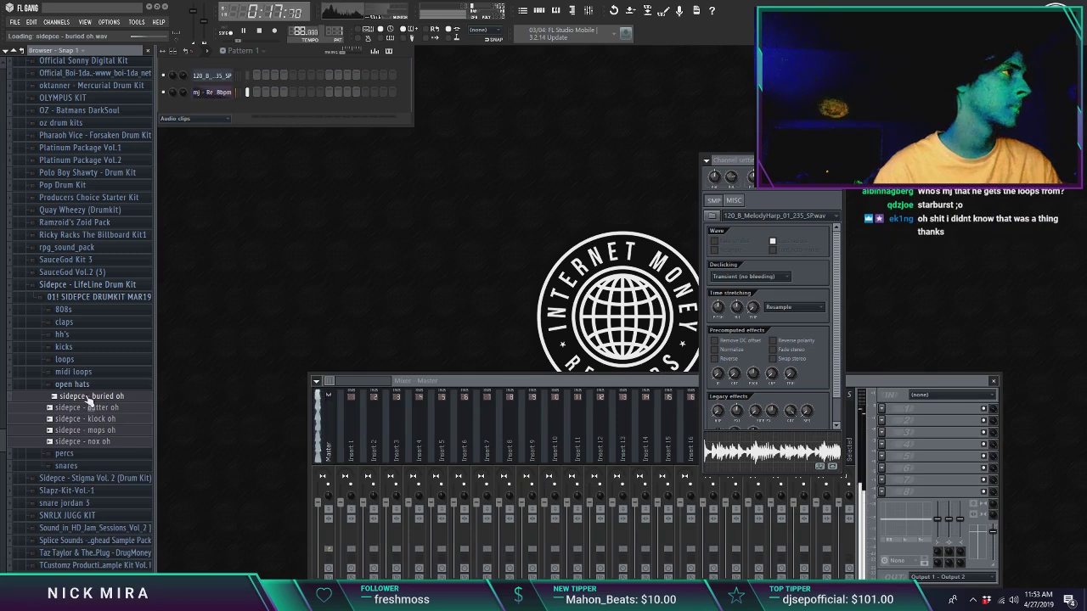
Step: Add the buried oh open hat as a channel and give it one half-bar C5 note at the start of bar 1
drag(239, 116, 236, 110)
right_click(256, 112)
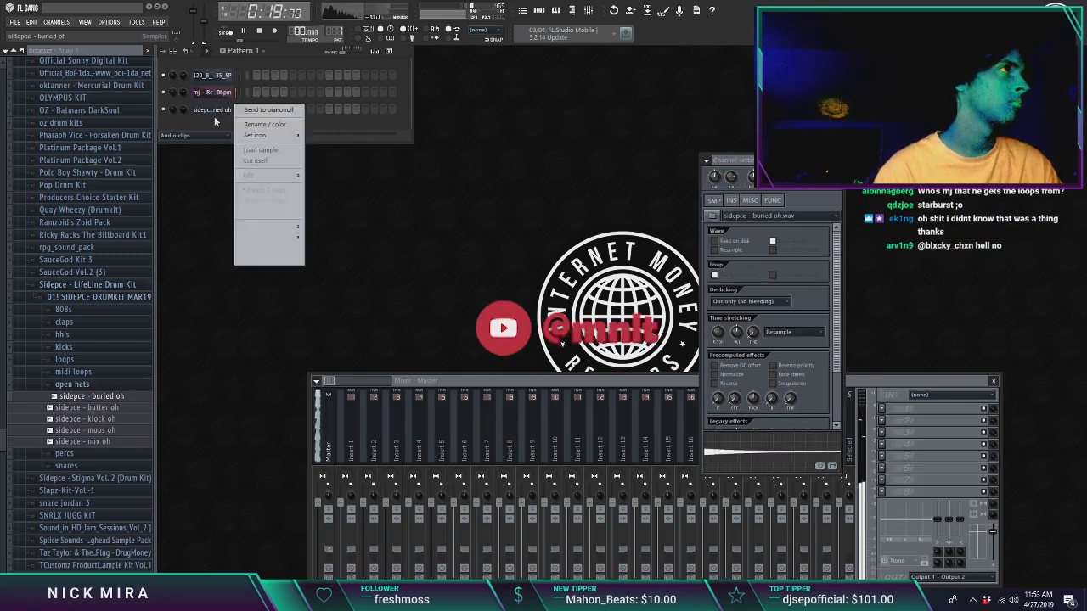
click(265, 118)
key(space)
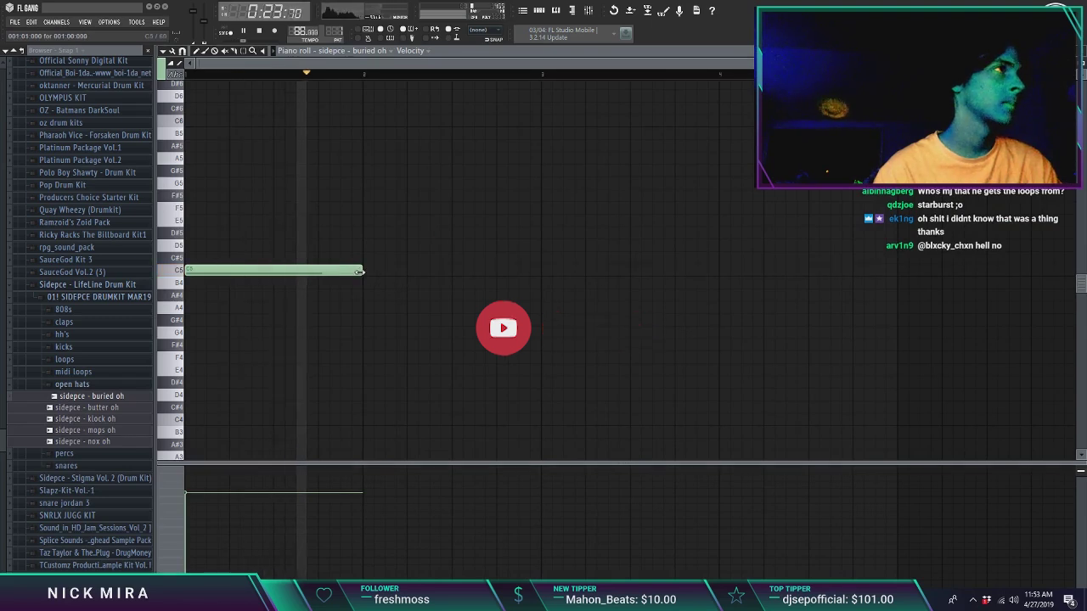
drag(360, 271, 273, 270)
click(903, 271)
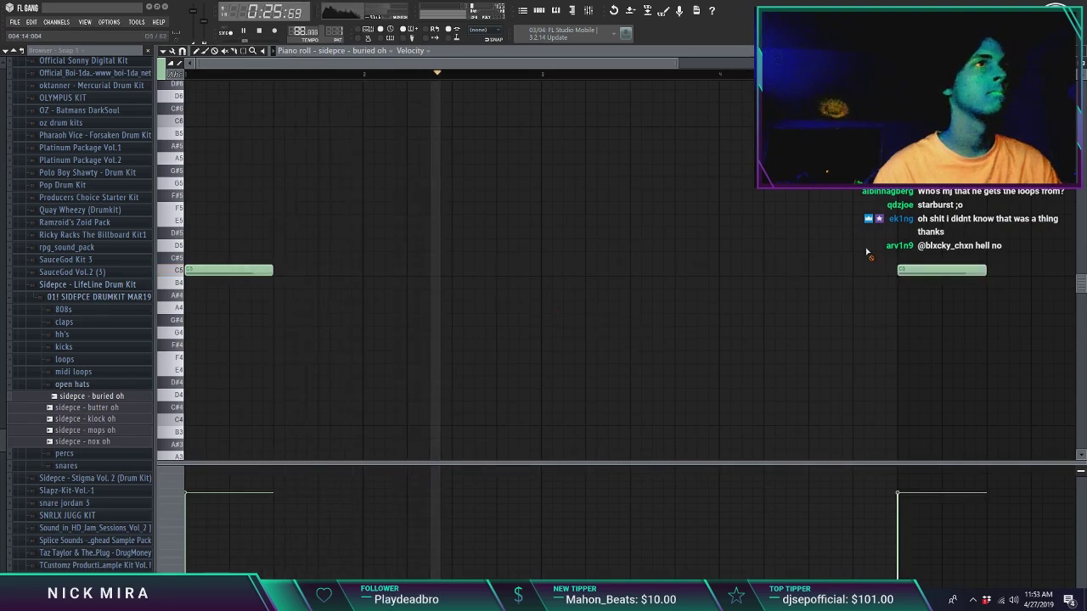
right_click(942, 270)
key(Escape)
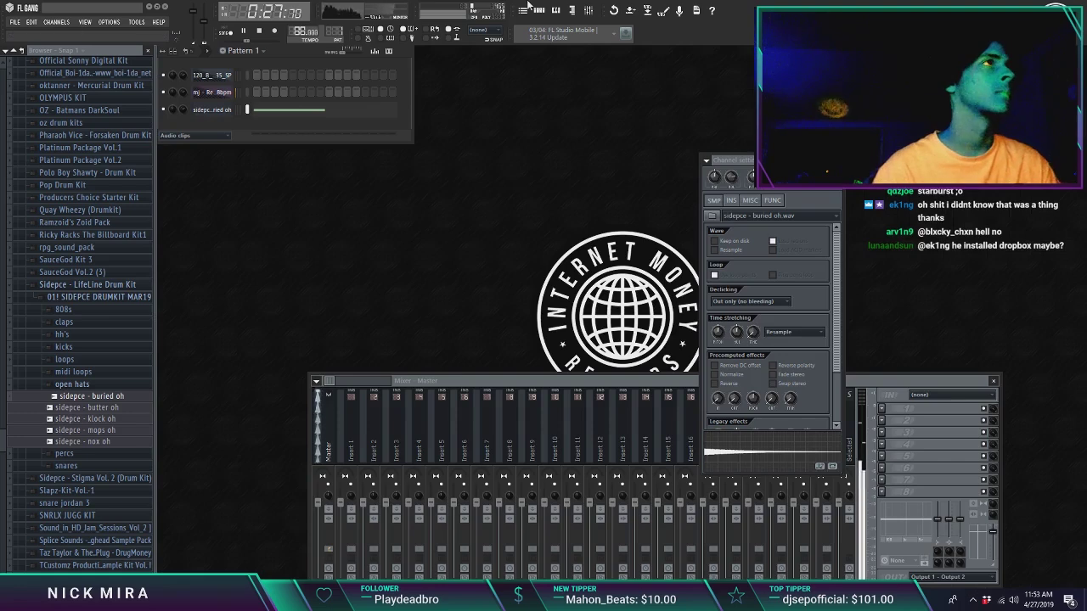
Step: Lay out Pattern 1 on Track 3 of the playlist as three consecutive eight-bar clips starting at bars 1, 9 and 17
click(524, 10)
scroll(429, 99, down, 3)
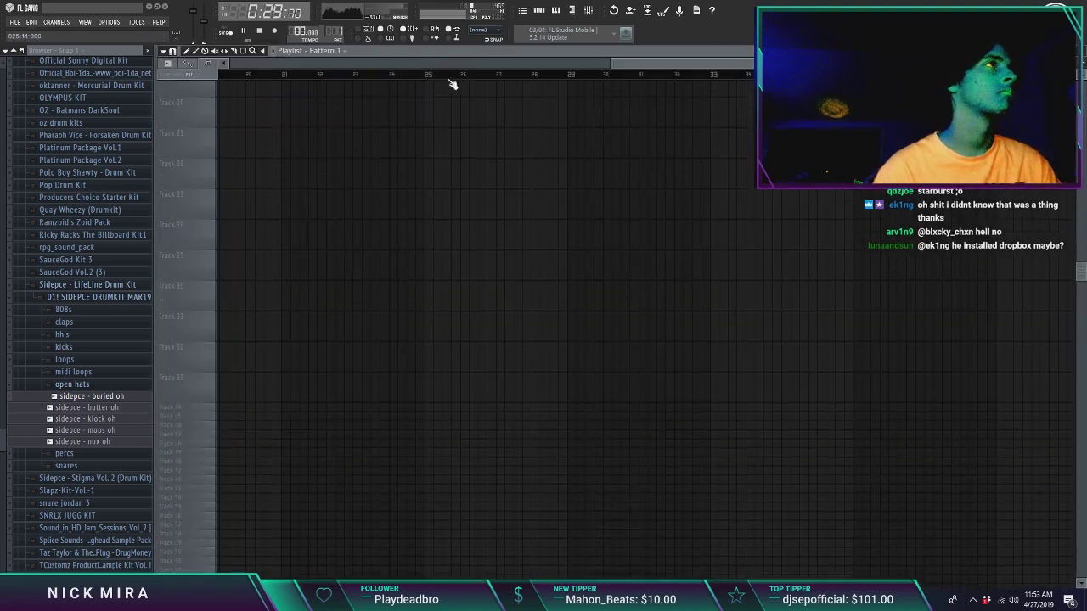
scroll(448, 98, down, 2)
scroll(654, 148, up, 3)
key(ctrl+a)
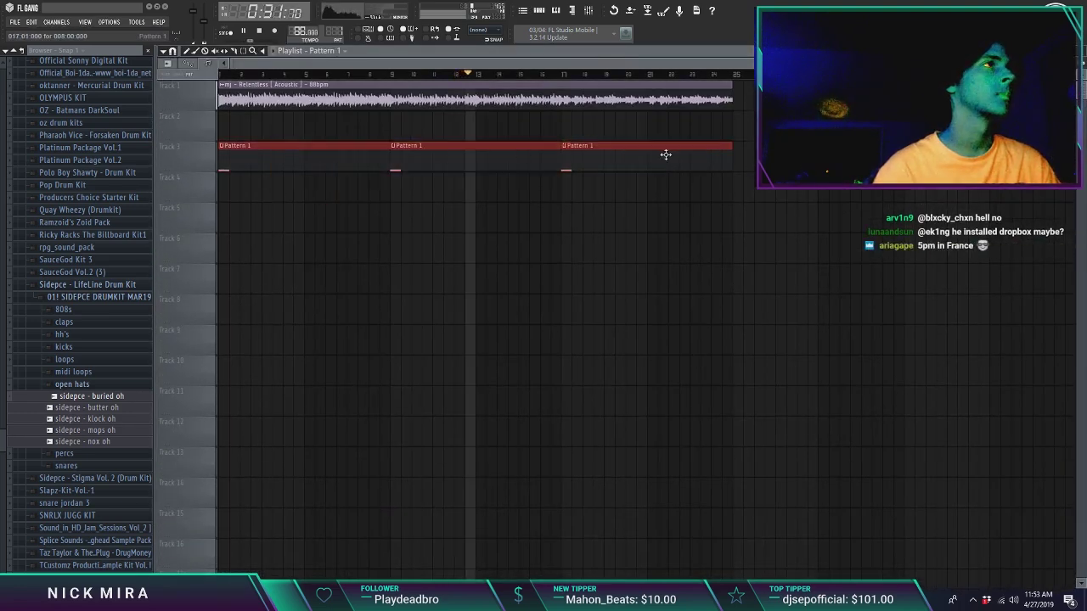
drag(632, 154, 709, 164)
key(F5)
Step: Browse the LifeLine kit's snares and percs, and add the slither fx sample as a new channel
click(90, 386)
click(92, 409)
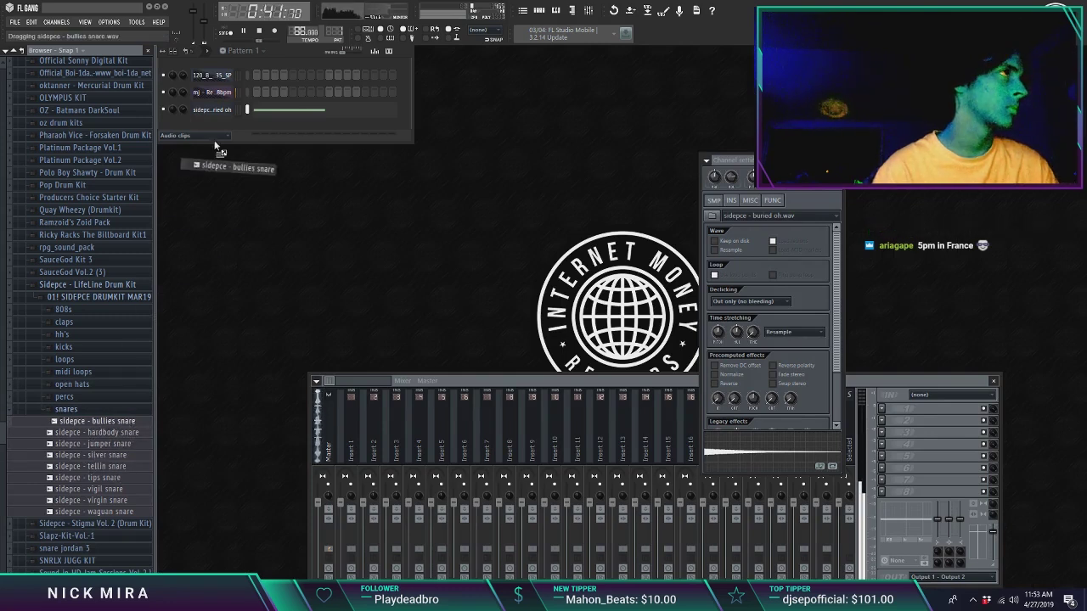
click(64, 397)
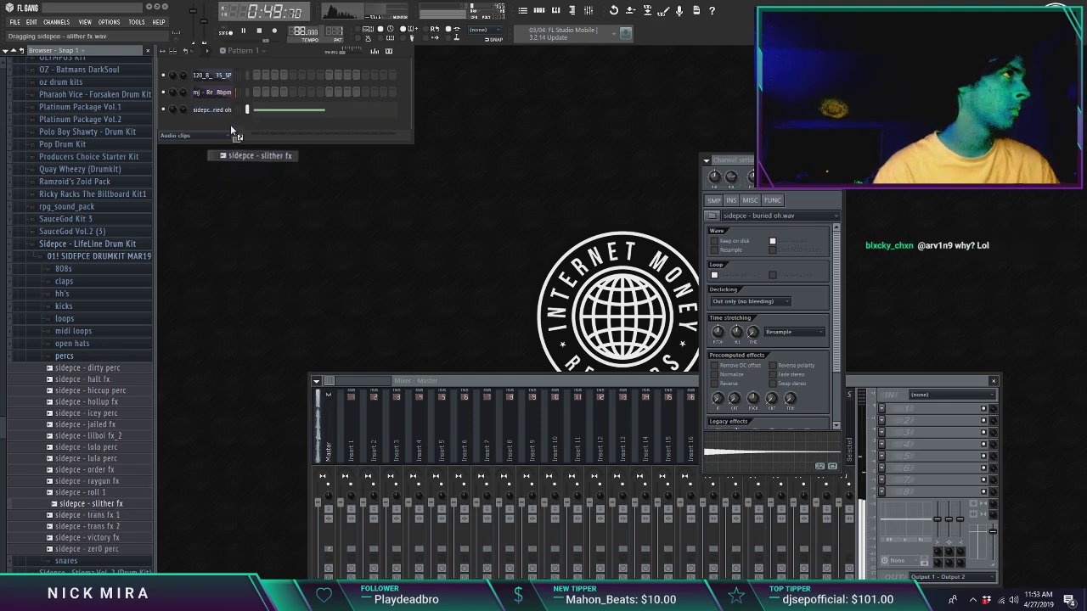
drag(230, 124, 231, 128)
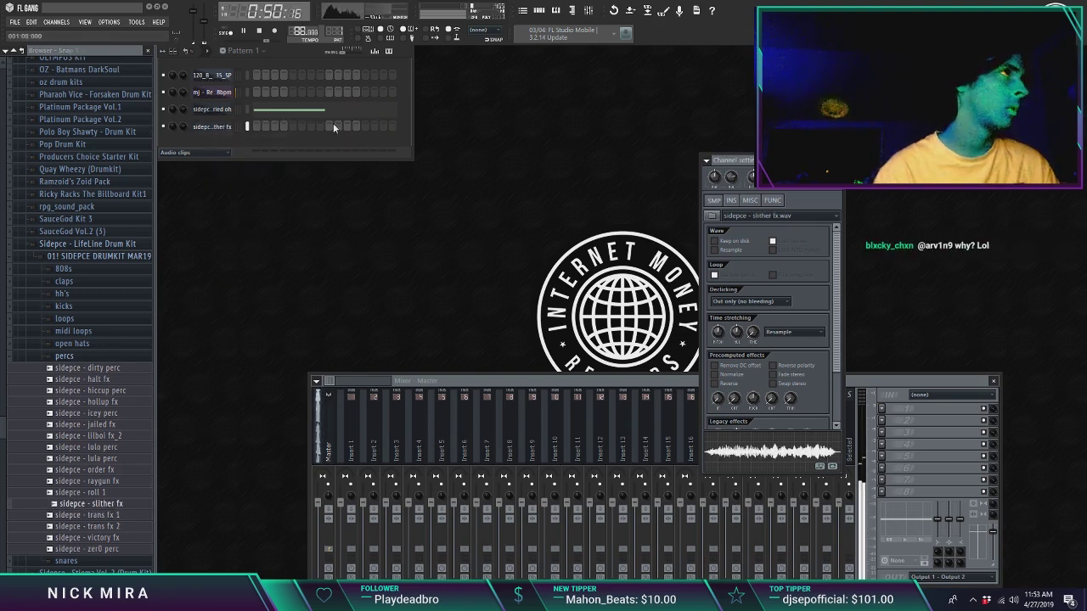
Step: Place a one-step C5 note for the slither fx channel at step 15 of bar 2 in its piano roll
right_click(231, 127)
click(248, 129)
click(338, 270)
drag(341, 272, 527, 271)
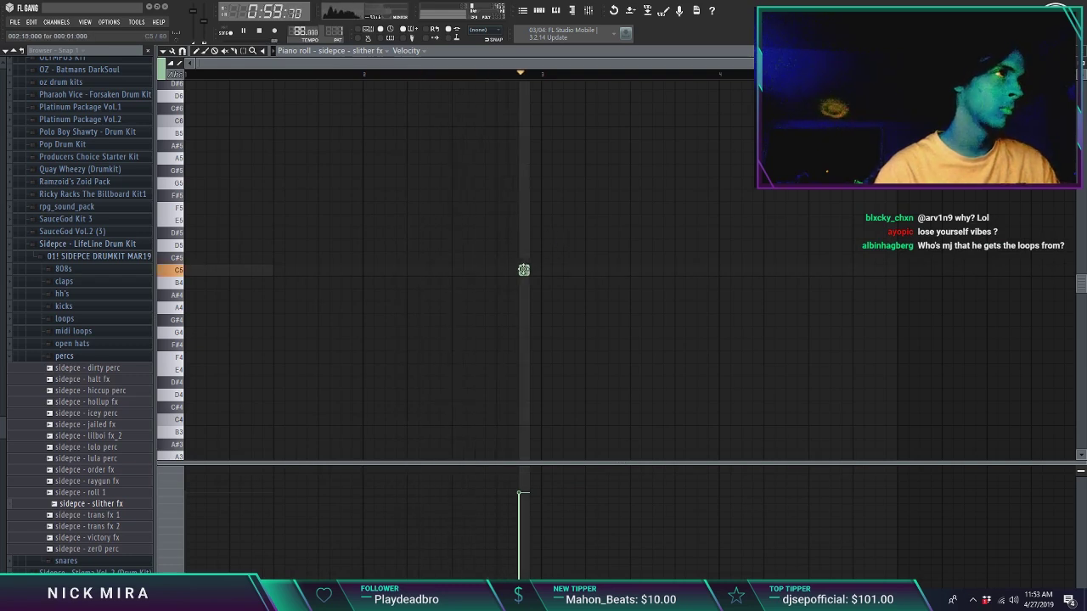
key(Escape)
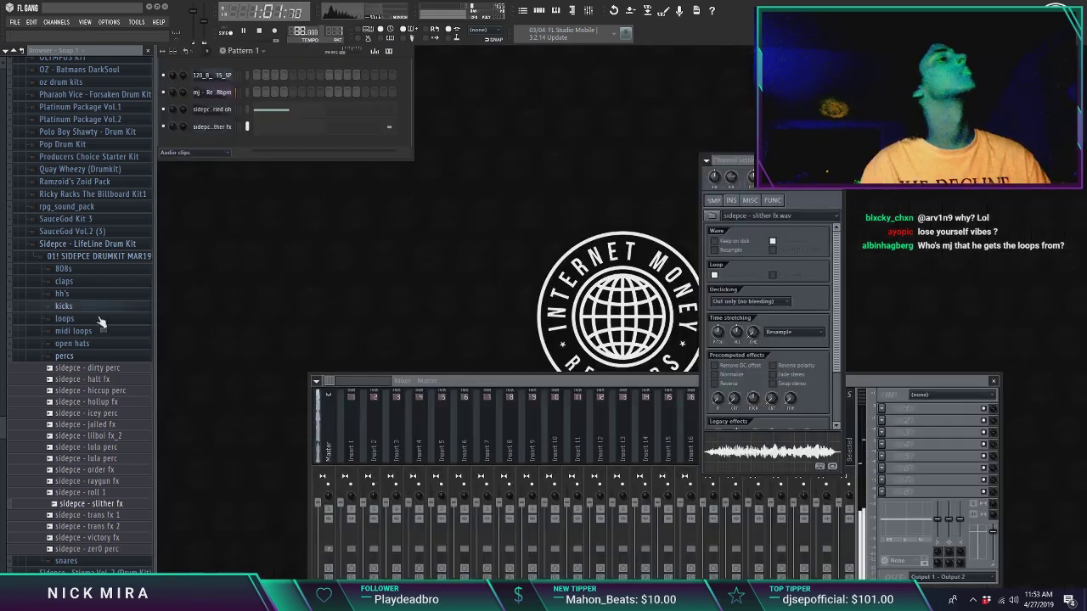
Step: Audition the LifeLine hi-hats, add nil hh as a new channel and fill its step row with hits
click(89, 357)
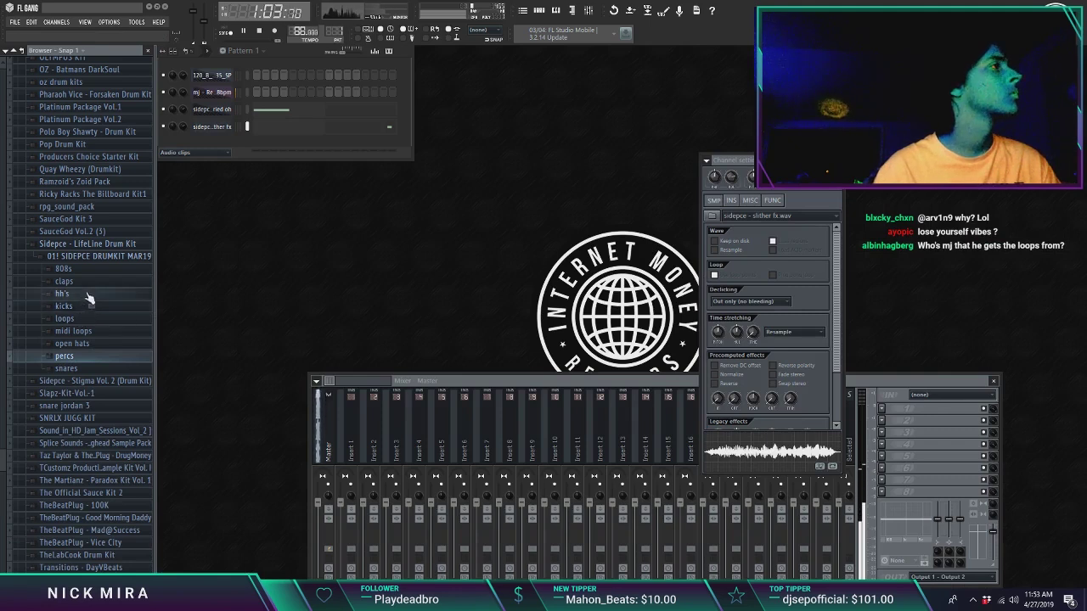
click(85, 294)
click(75, 341)
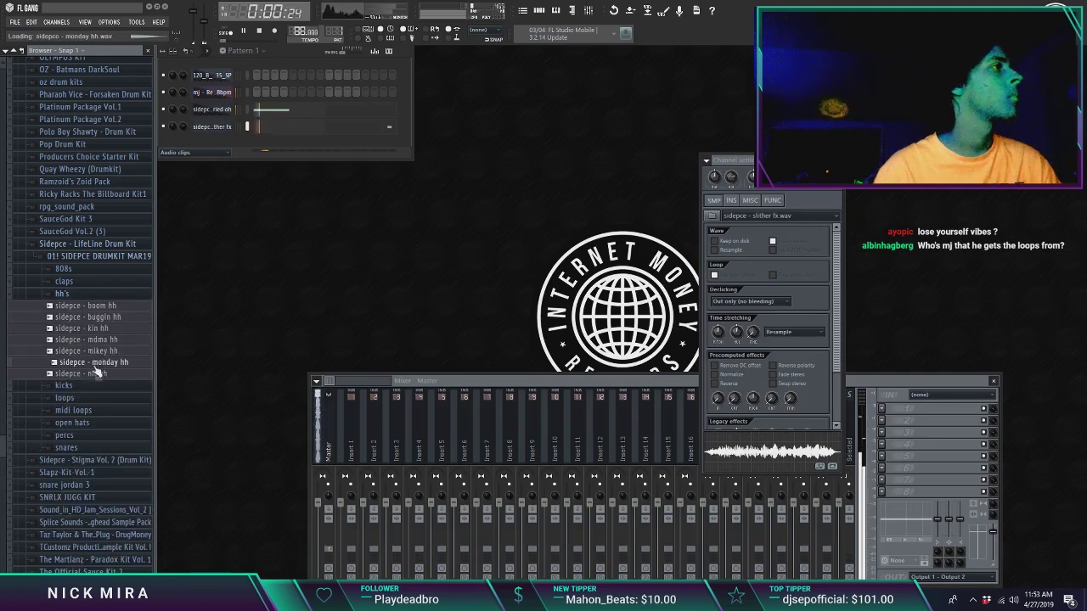
drag(223, 146, 252, 143)
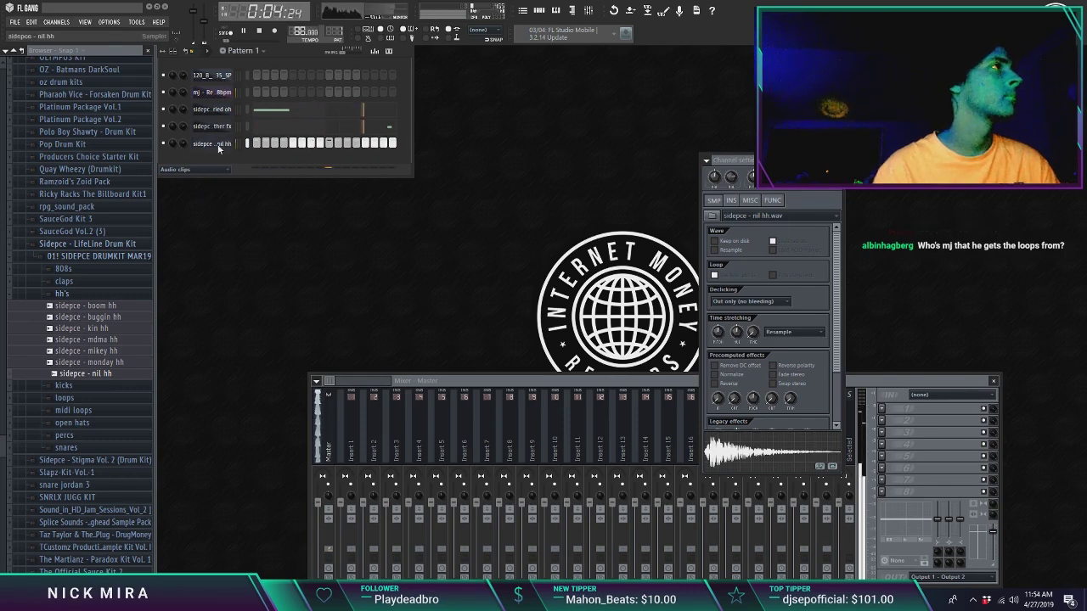
Step: Send the nil hh hits to the piano roll and duplicate them to fill four bars
right_click(223, 147)
click(251, 143)
scroll(265, 78, down, 5)
key(ctrl+b)
key(ctrl+d)
key(Escape)
Step: Add the lucid v2 clap as a new channel and put hits on steps 5 and 13
click(80, 293)
click(81, 282)
click(86, 339)
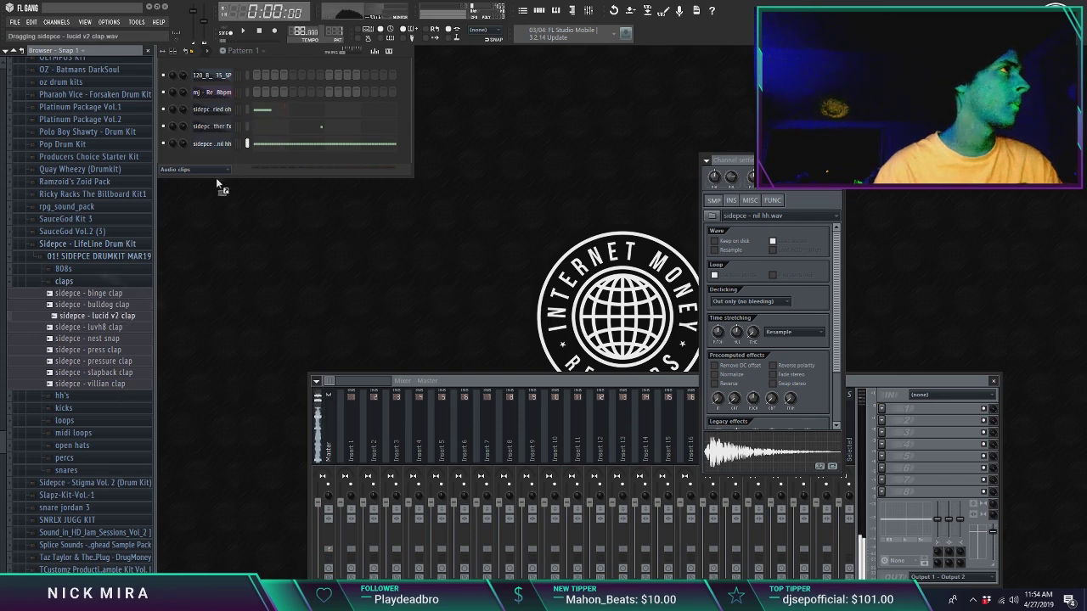
drag(231, 157, 233, 160)
key(space)
click(291, 160)
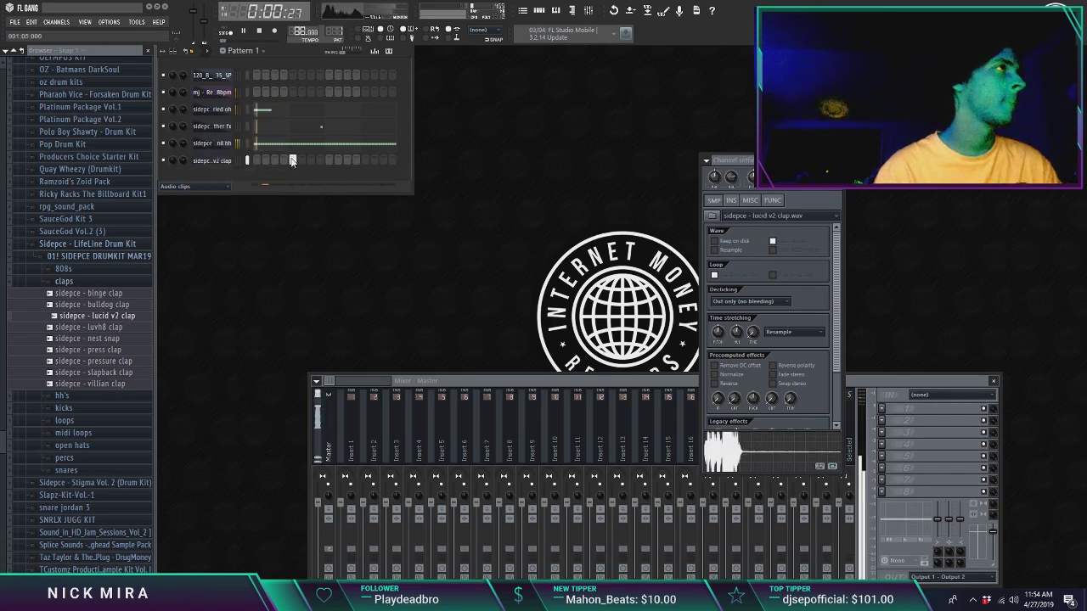
click(364, 159)
Step: Send the clap hits to the piano roll and repeat them across four bars
click(378, 55)
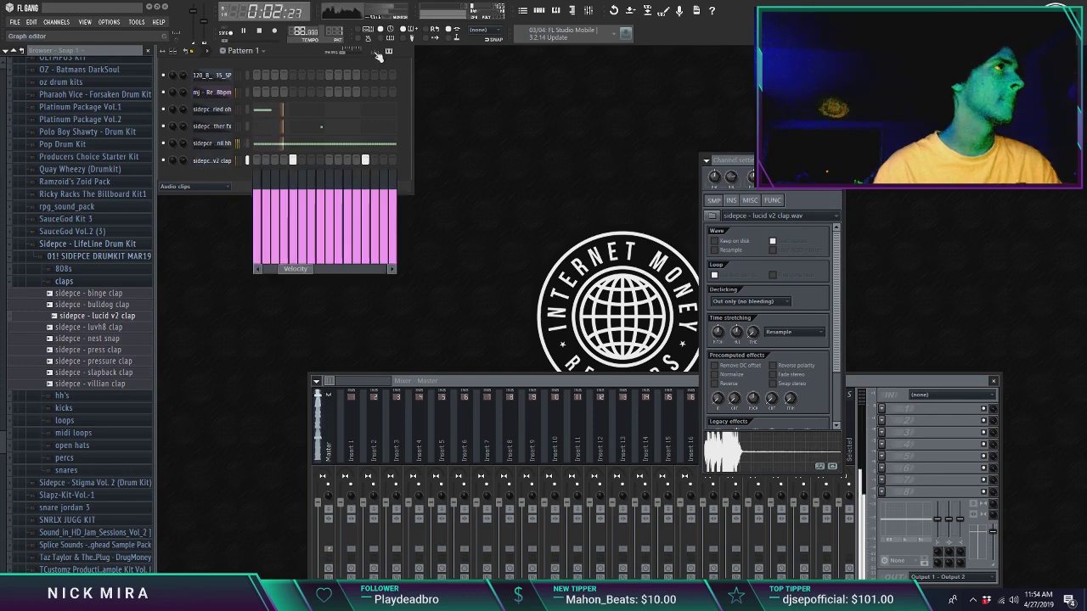
drag(434, 114, 236, 149)
right_click(213, 160)
click(257, 160)
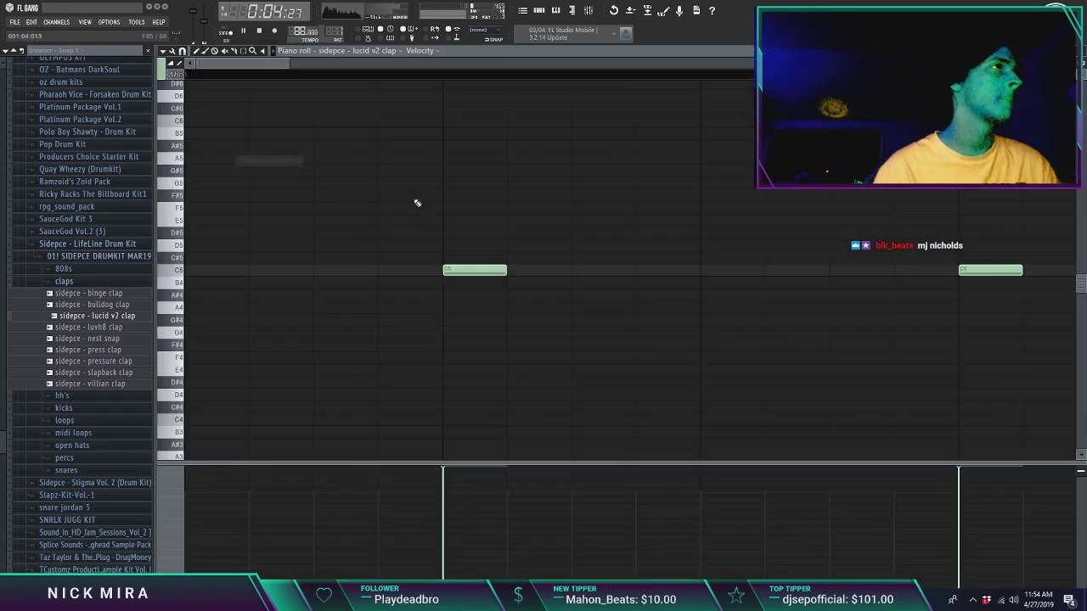
key(Escape)
Step: Audition the LifeLine 808s, add knockonwood 808 as a channel and open its piano roll
click(86, 282)
click(85, 271)
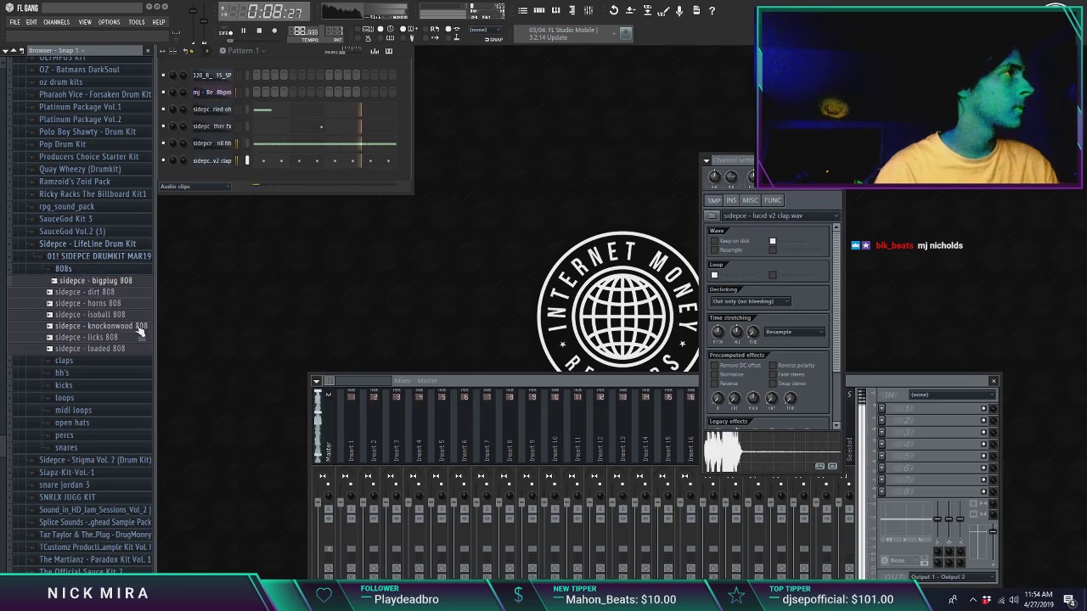
click(127, 315)
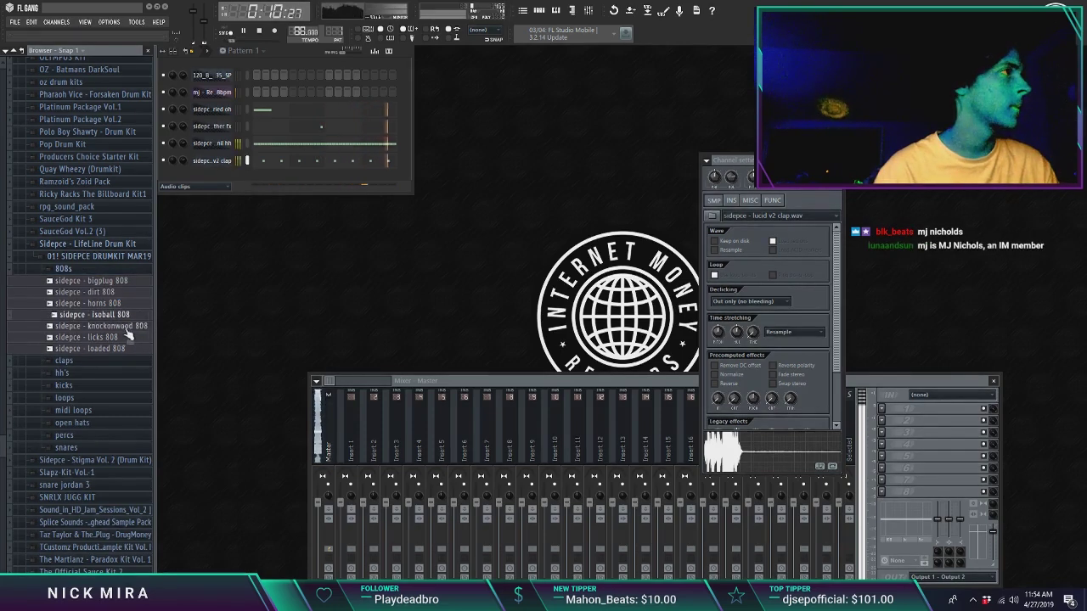
drag(220, 105, 218, 100)
right_click(218, 100)
click(255, 109)
Step: Build a one-bar 808 line on D7 with hits at steps 1, 7, 8 and 14, each sustained until the following note
drag(215, 138, 198, 196)
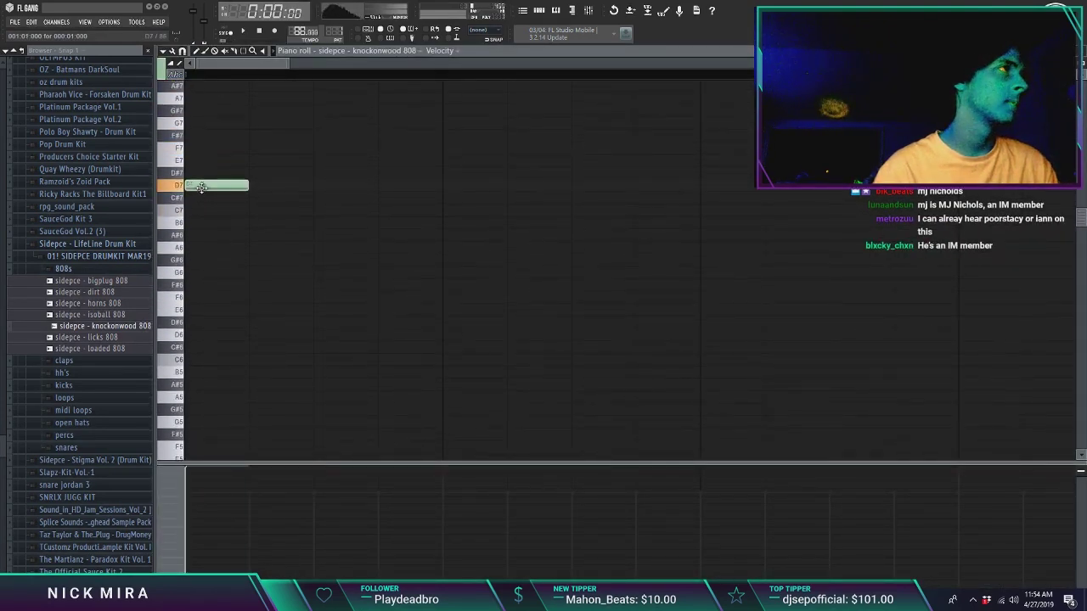
scroll(204, 189, down, 5)
key(space)
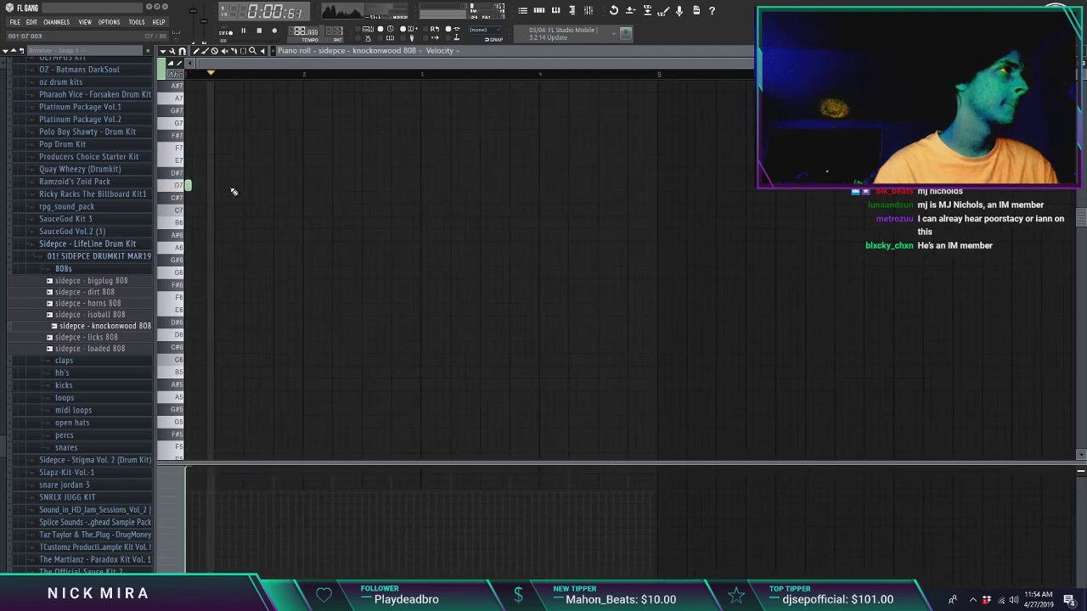
click(232, 185)
click(262, 185)
right_click(263, 186)
click(225, 183)
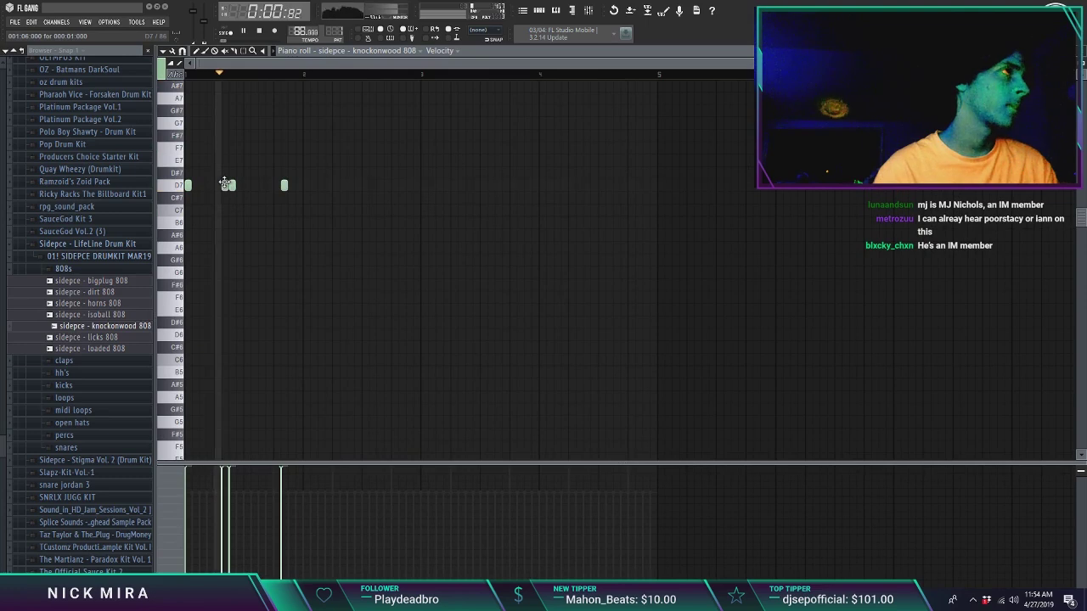
click(239, 185)
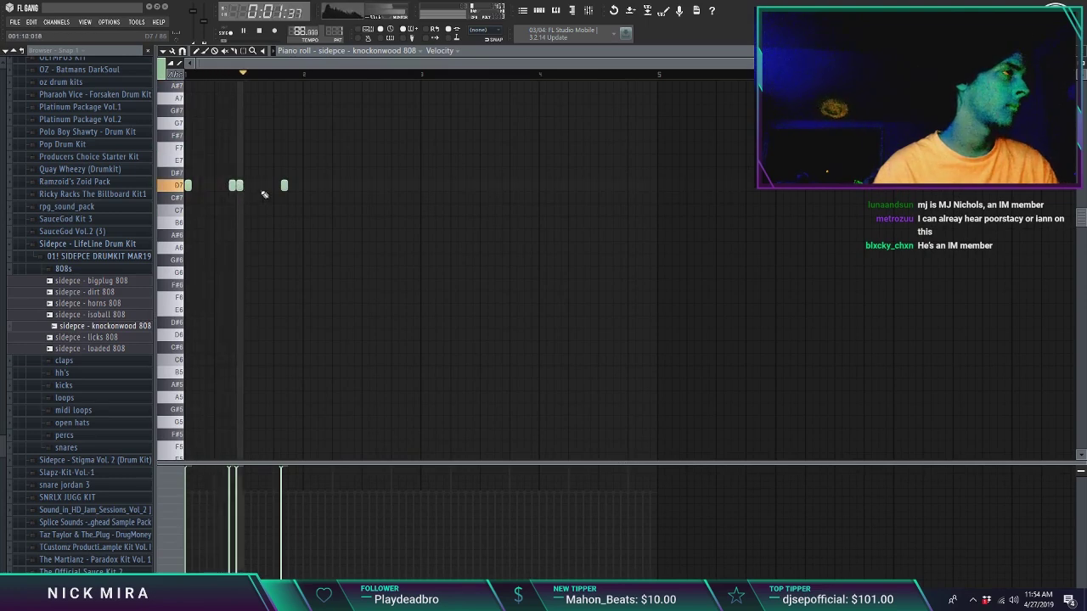
key(space)
key(space)
right_click(308, 251)
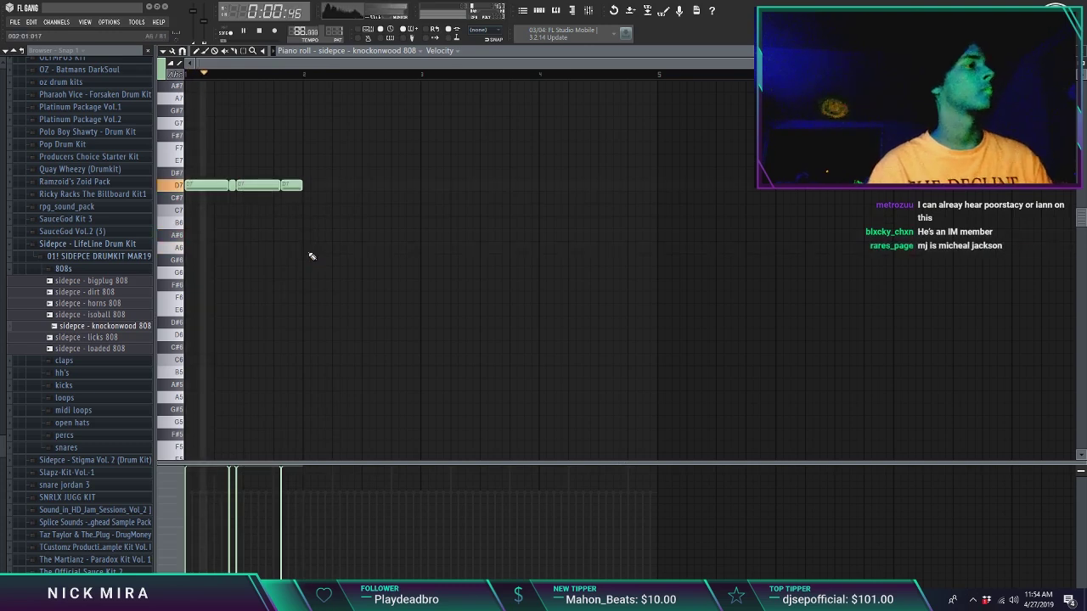
Step: Duplicate the one-bar 808 phrase into bar 2 and transpose the copy down to A6
key(ctrl+b)
key(shift+Down)
key(shift+Down)
key(shift+Down)
key(shift+Down)
scroll(312, 256, down, 1)
key(Down)
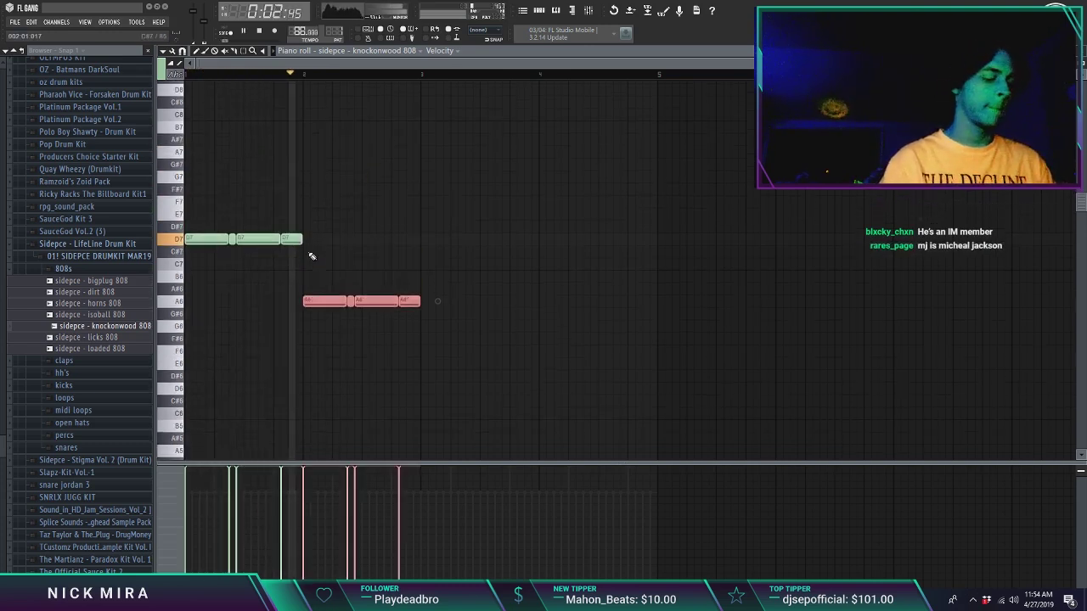
Step: Duplicate the 808 phrase into bar 3 on A#6 and again into bar 4 on F#6
key(ctrl+b)
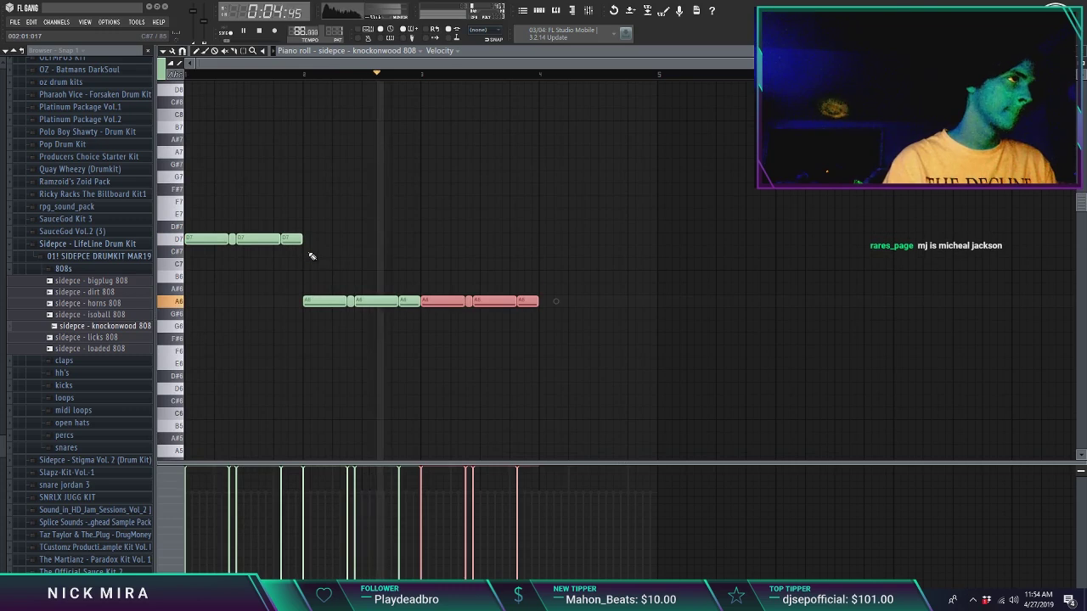
key(Up)
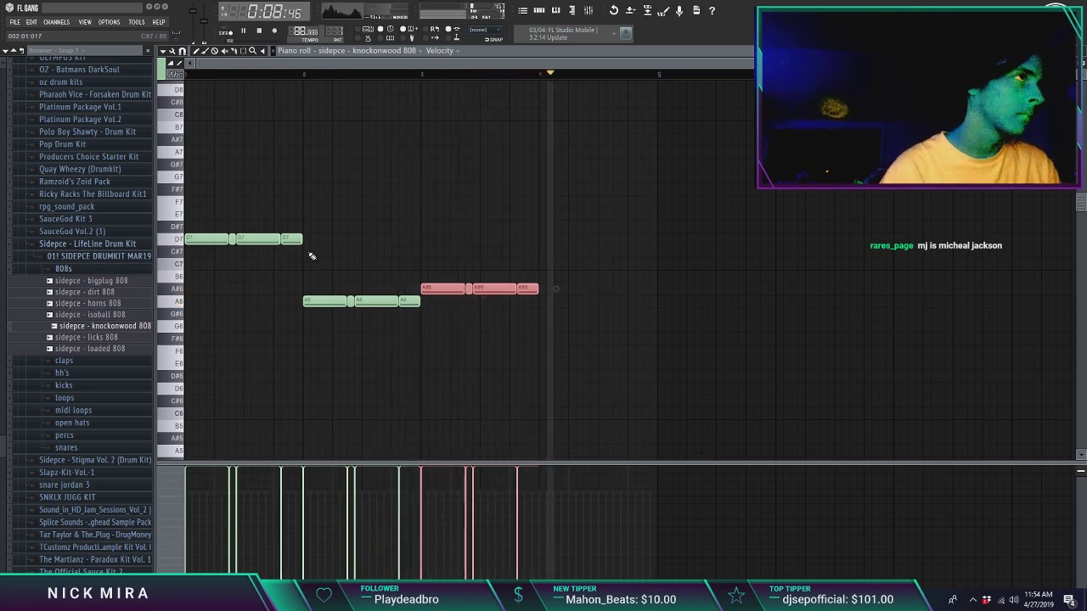
key(ctrl+b)
key(Down)
key(Down)
key(Down)
scroll(312, 257, down, 1)
key(Down)
scroll(312, 257, down, 1)
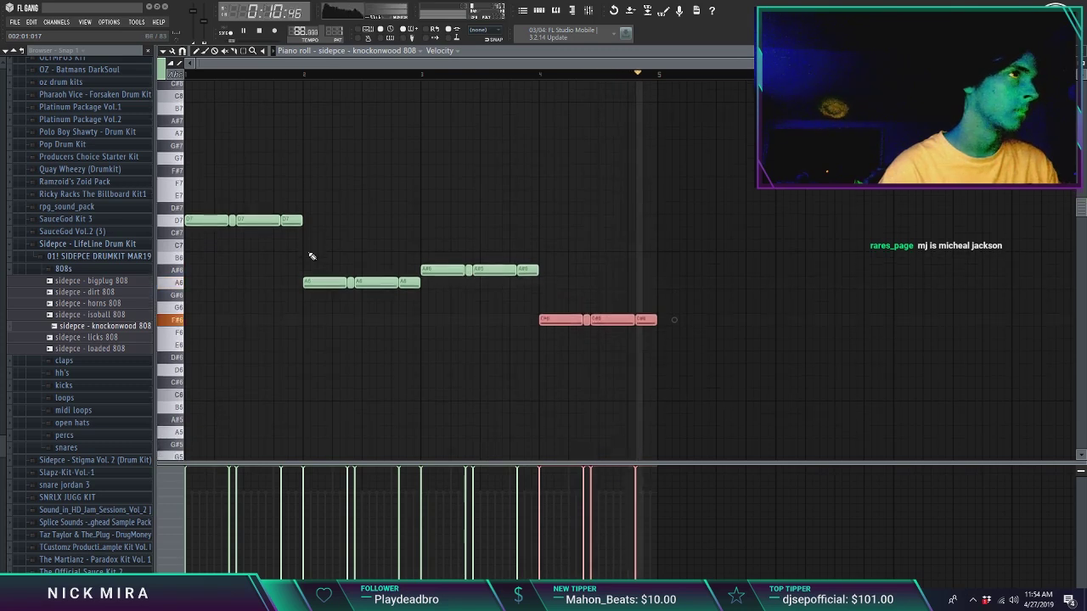
Step: Audition the bar 4 phrase at F6 and settle its notes on G6
click(553, 78)
key(space)
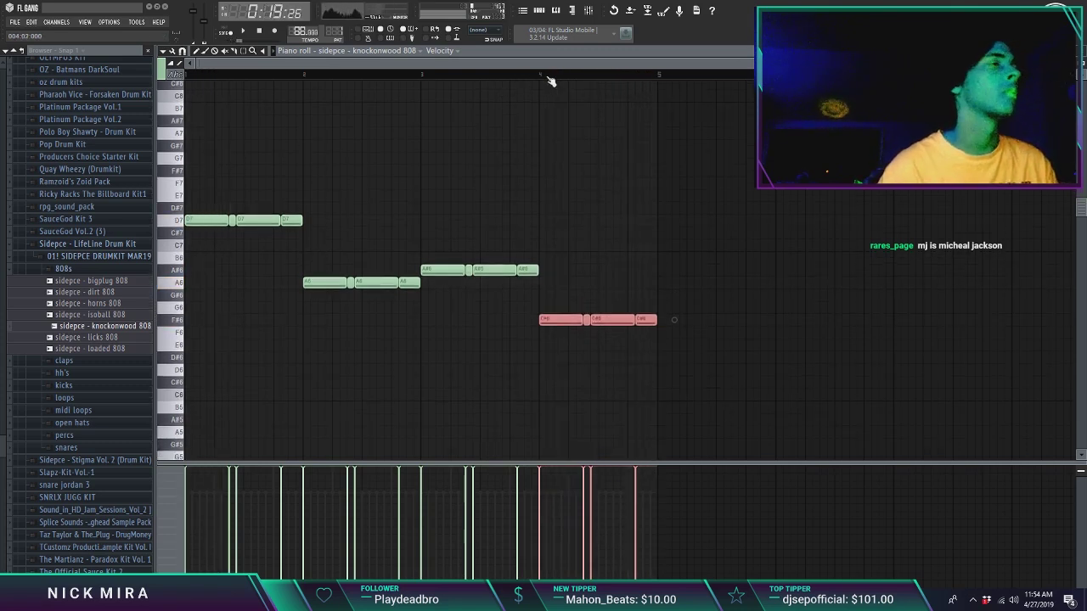
key(Down)
key(space)
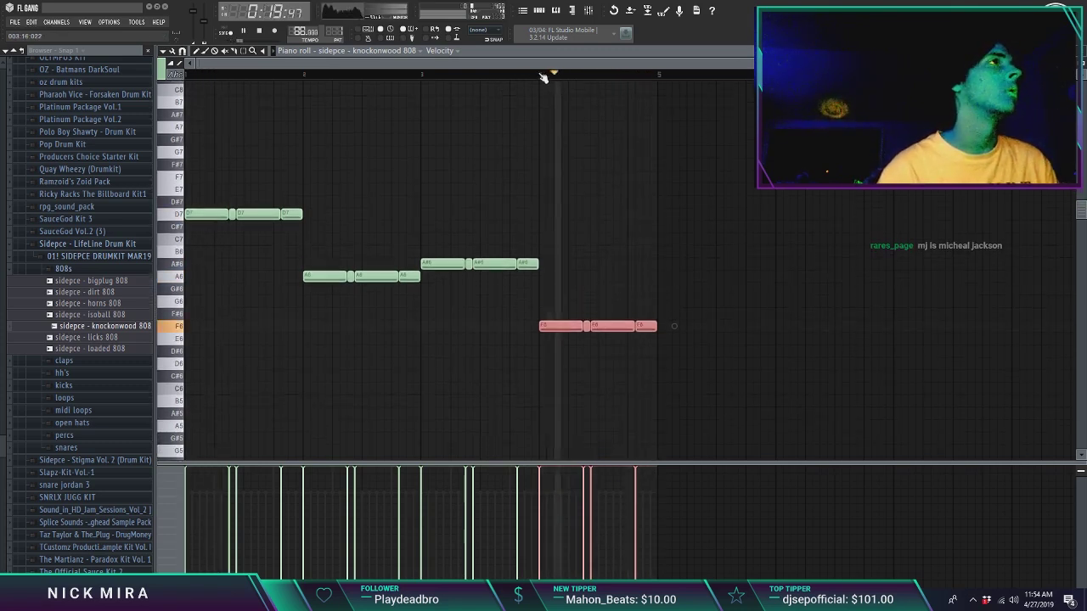
key(Up)
key(Up)
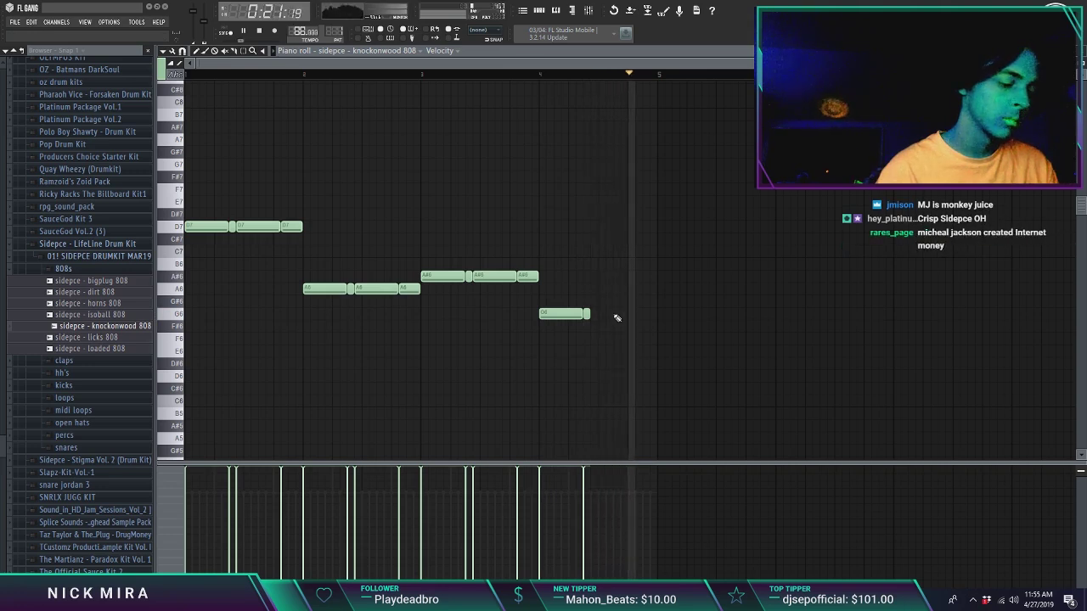
Step: Restore the deleted 808 notes in bar 4, and raise the hits at steps 11 and 14 to A6
key(space)
key(ctrl+z)
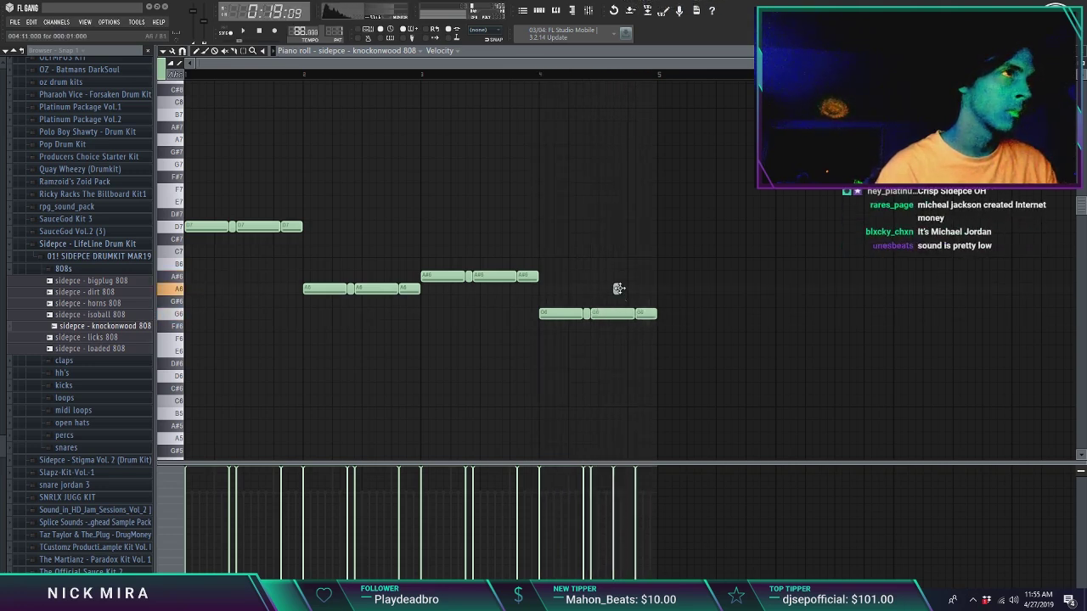
drag(619, 308, 652, 315)
key(shift+Up)
key(shift+Up)
key(ctrl+d)
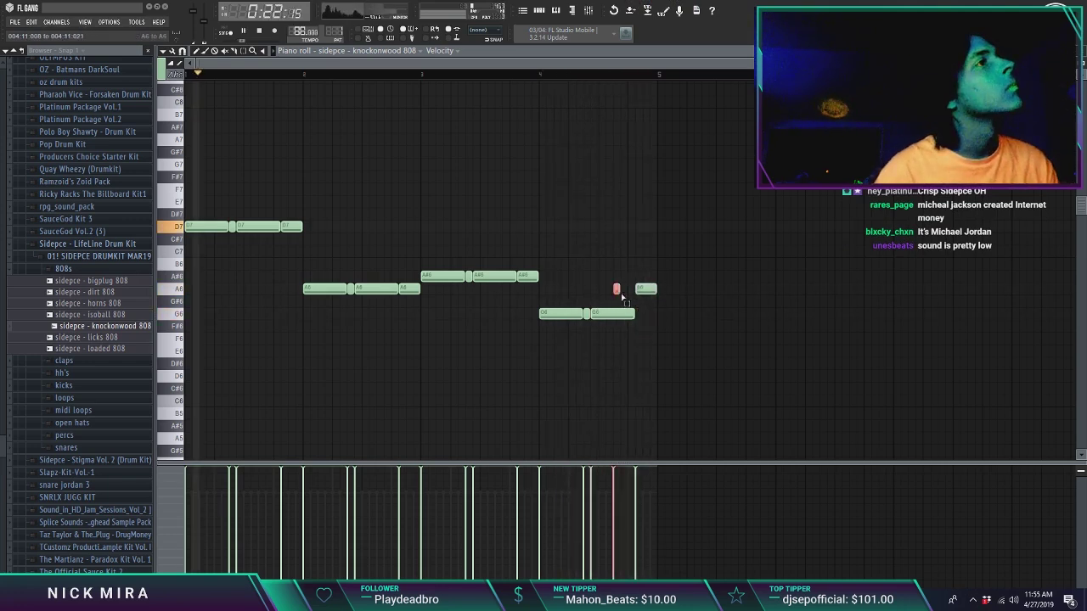
Step: Try the whole 808 line an octave higher, auditioning the two raised bar 4 notes at A#7 and A7
key(ctrl+a)
drag(609, 281, 684, 296)
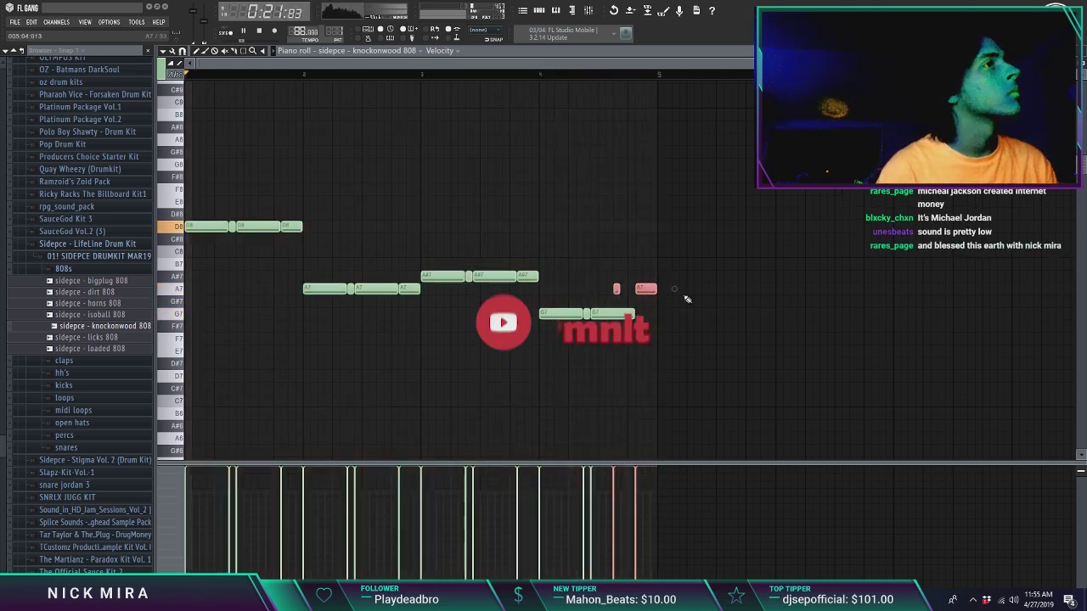
key(shift+Up)
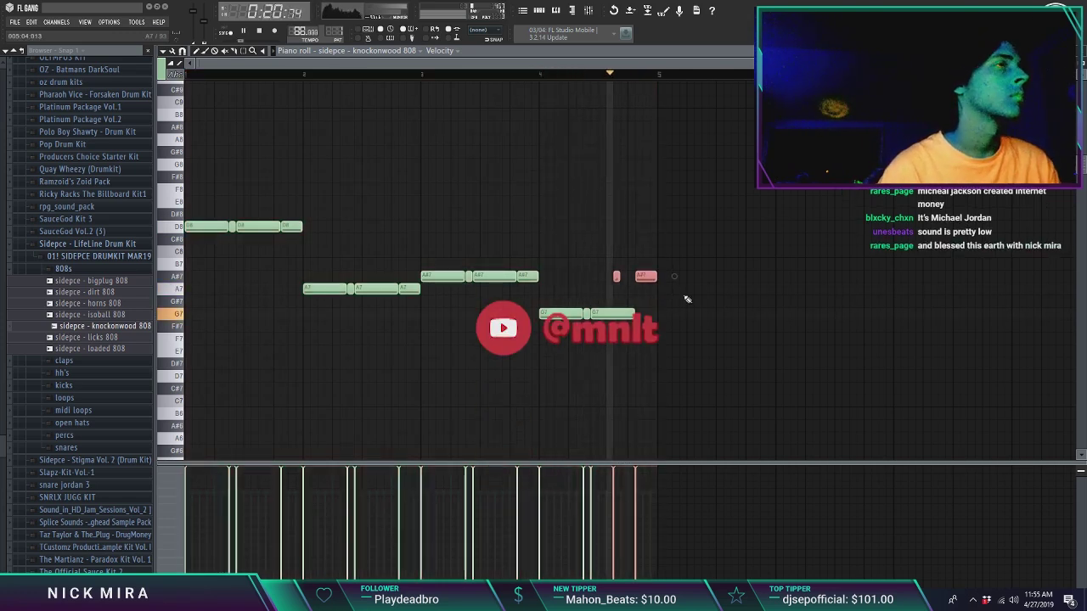
key(shift+Down)
ctrl+click(663, 285)
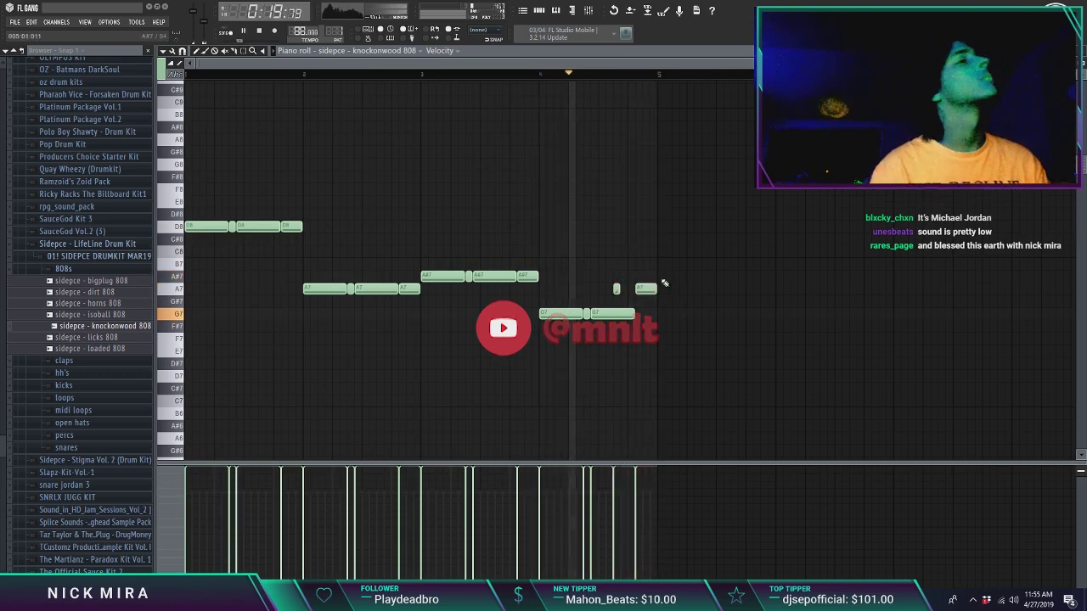
Step: Transpose the whole 808 line down two octaves, and the bar 1 phrase one further octave to D5
key(ctrl+Down)
key(ctrl+Down)
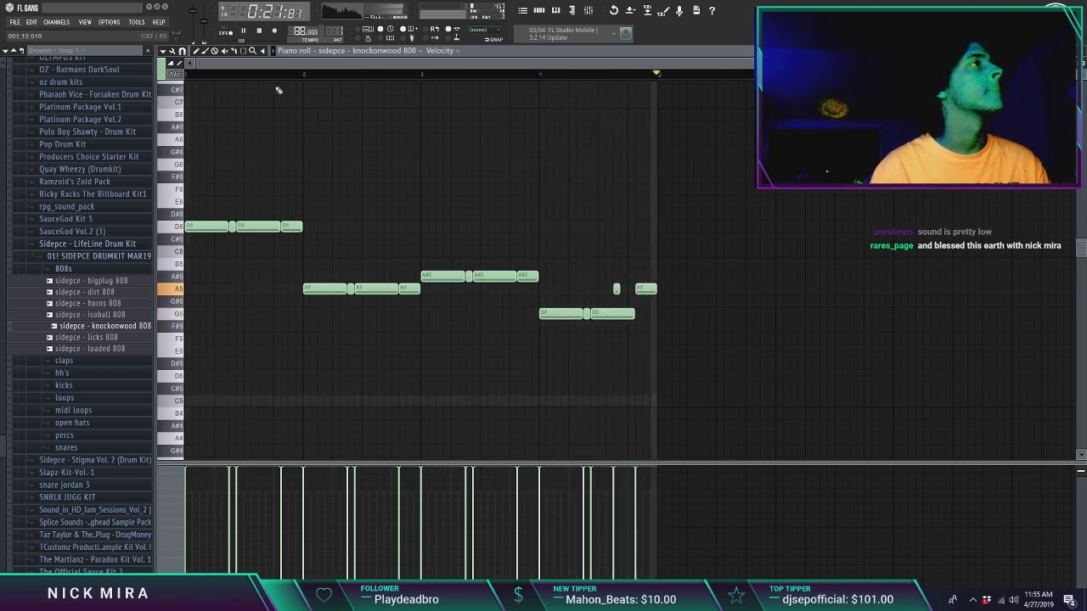
drag(536, 185, 117, 302)
key(ctrl+Down)
key(ctrl+d)
Step: Lower the 808 notes following the first hit to A4 in bar 2 and to A#4 in bar 3
drag(293, 318, 630, 387)
scroll(632, 389, up, 1)
key(ctrl+Up)
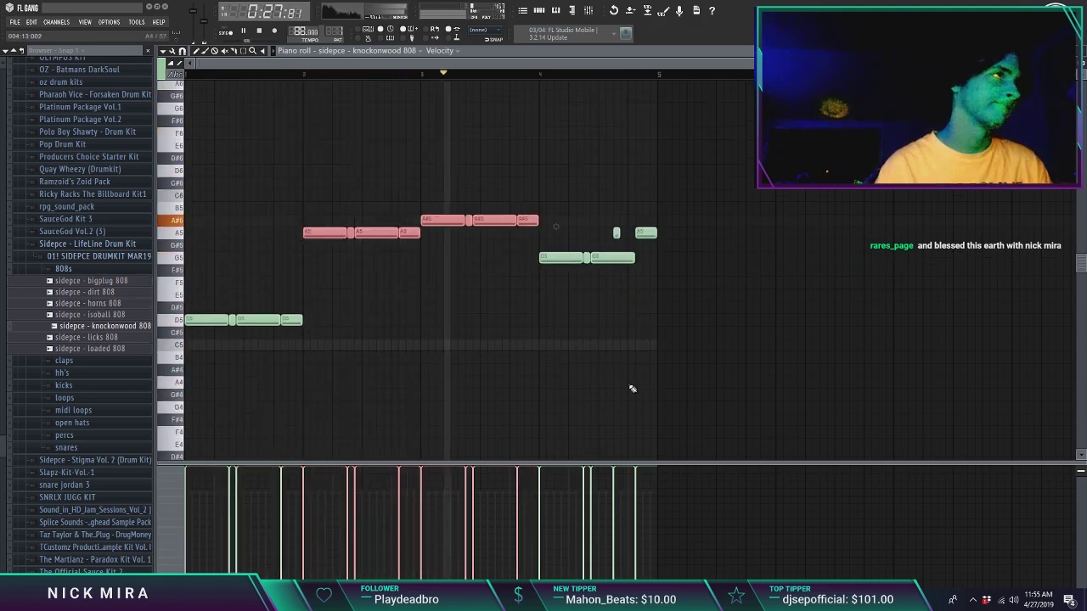
key(ctrl+Down)
key(ctrl+d)
ctrl+shift+click(456, 330)
ctrl+shift+click(335, 346)
key(ctrl+Up)
key(ctrl+d)
Step: Move the 808 notes at steps 11 and 14 of bar 4 down to D5
ctrl+click(617, 201)
ctrl+click(645, 201)
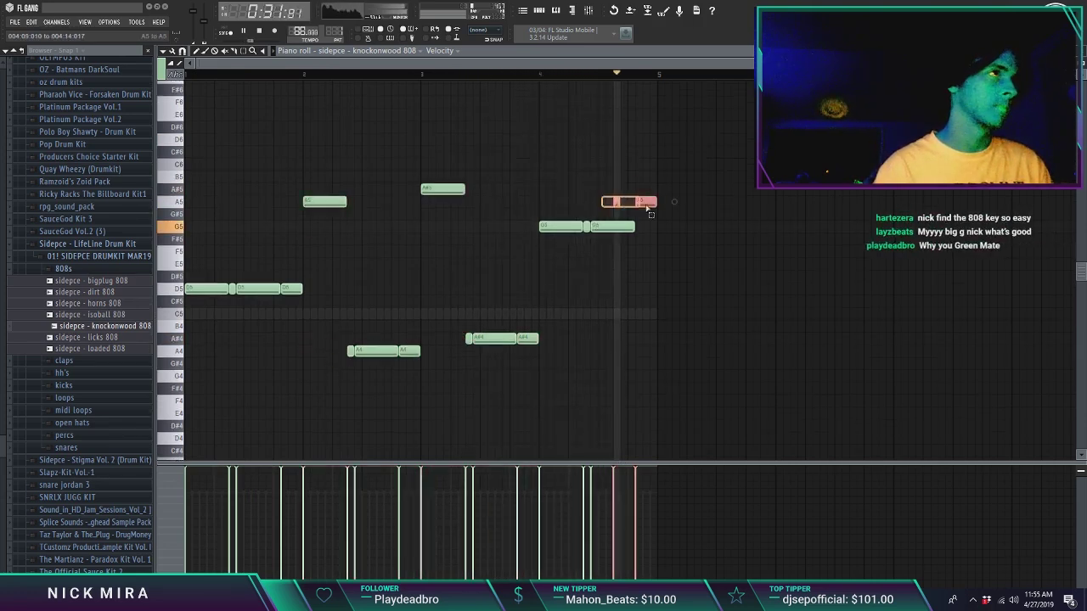
key(ctrl+Down)
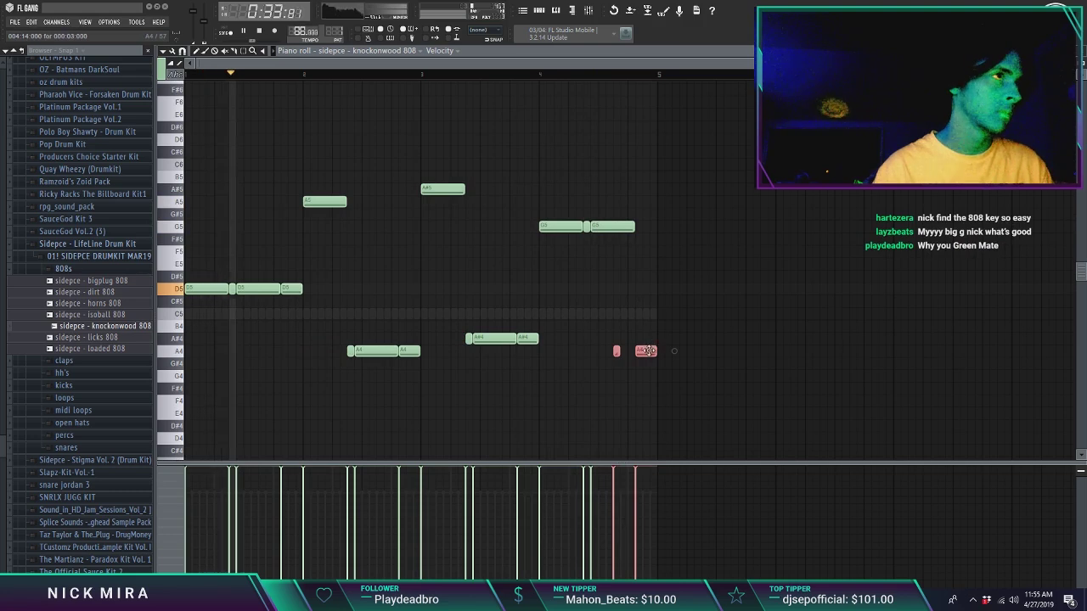
drag(645, 350, 648, 281)
click(599, 75)
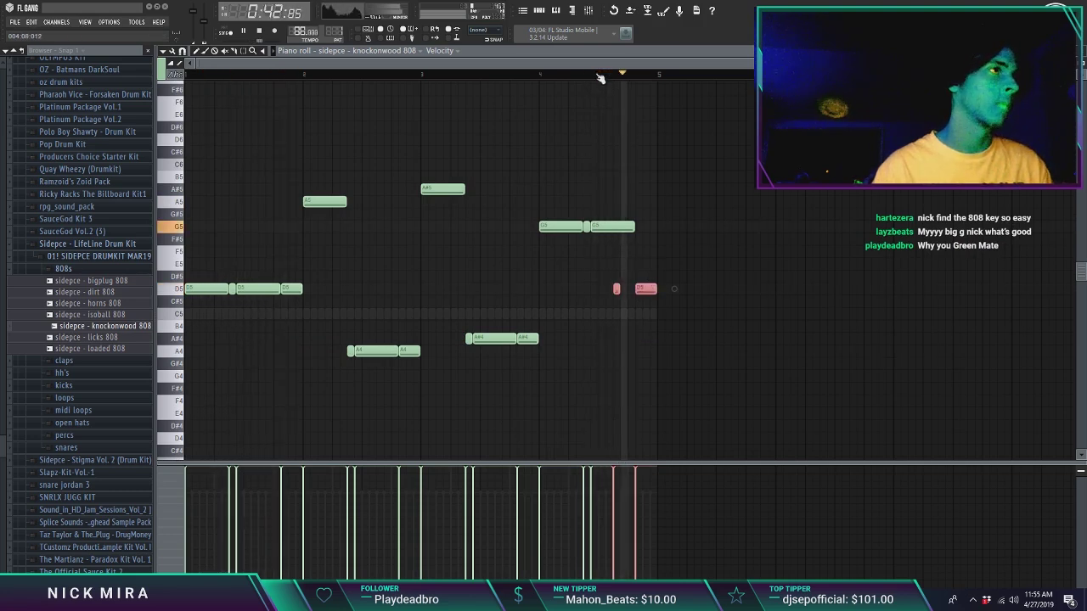
scroll(601, 78, down, 1)
key(ctrl+d)
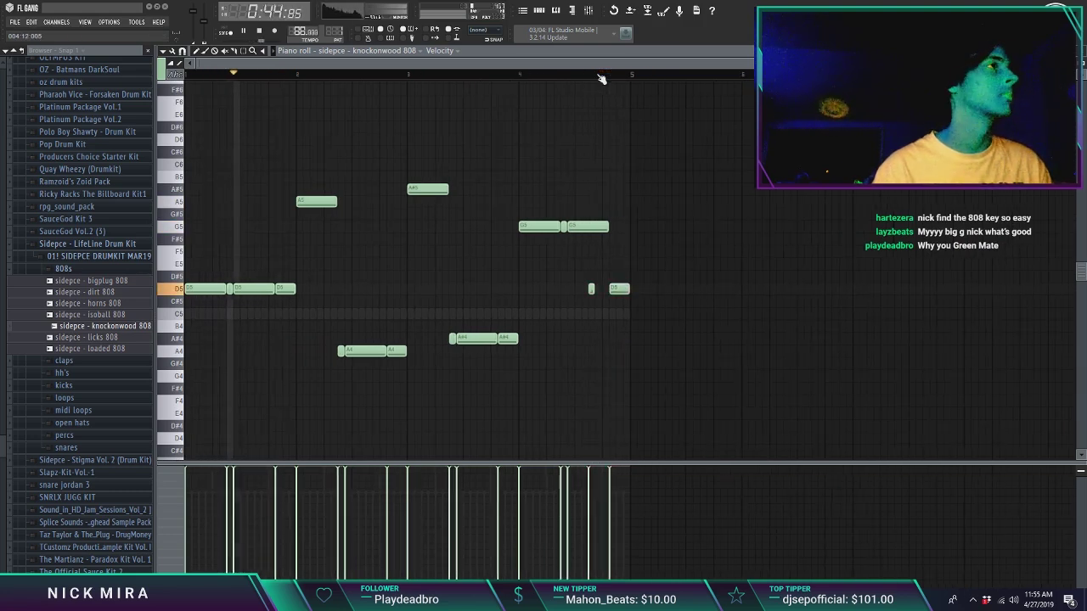
Step: Add the YK - PortOfMiami (Kick) sample from the 1 BF kit's DOAS folder as a channel just above the 808
key(F7)
click(85, 269)
click(92, 257)
click(99, 246)
drag(4, 245, 7, 201)
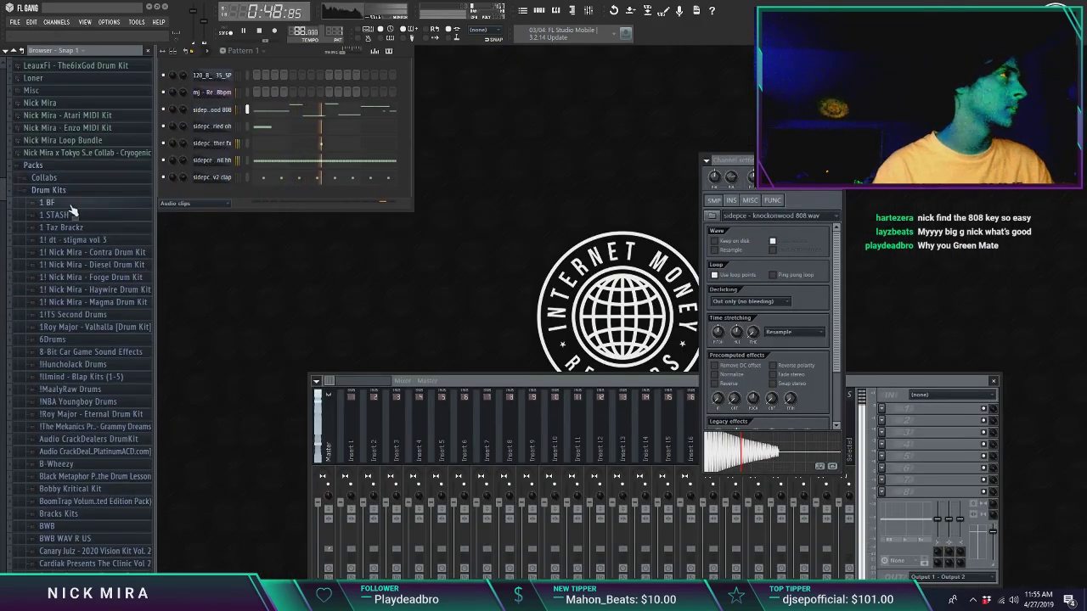
click(47, 202)
drag(204, 128, 212, 110)
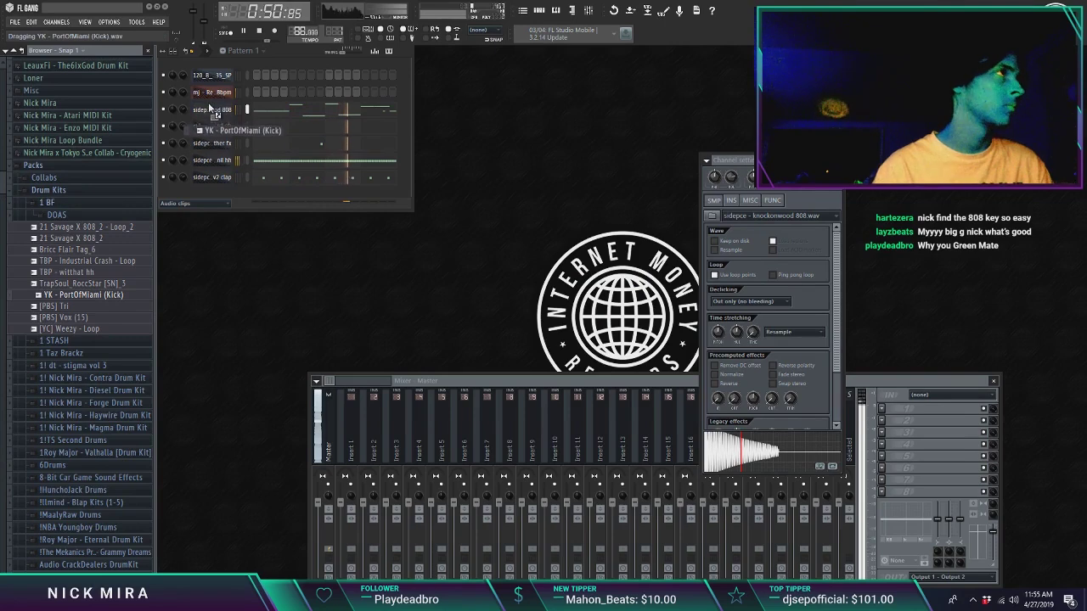
Step: Paste the 808 pattern into the kick channel and flatten it to short hits all on A4
click(249, 111)
key(ctrl+v)
click(274, 111)
scroll(288, 80, down, 7)
key(alt+k)
key(Return)
key(F7)
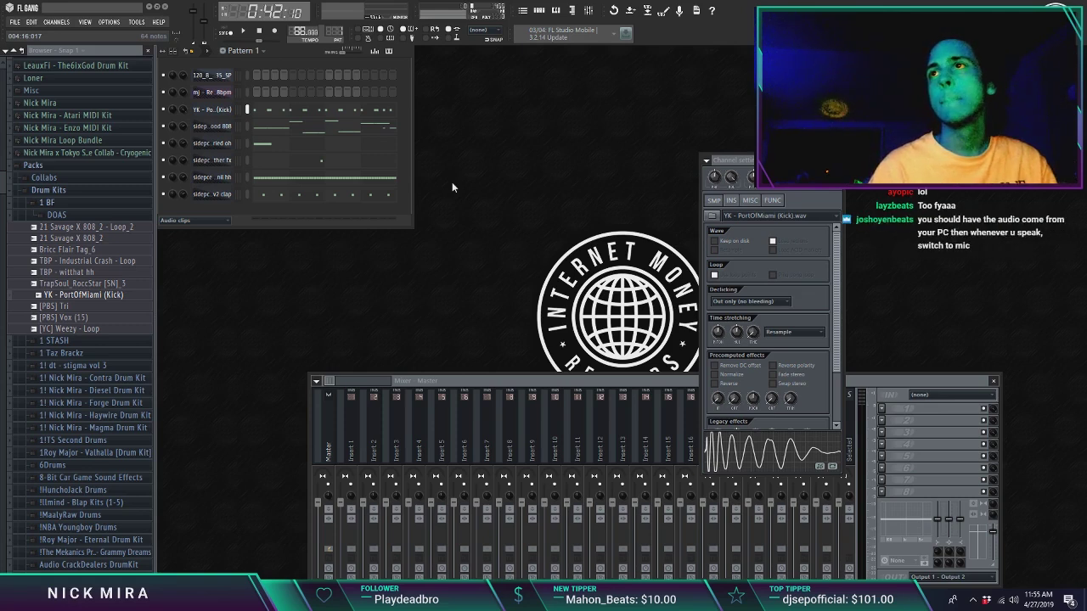
Step: Play the beat and delete the kick hit at step 7 of bar 4
key(space)
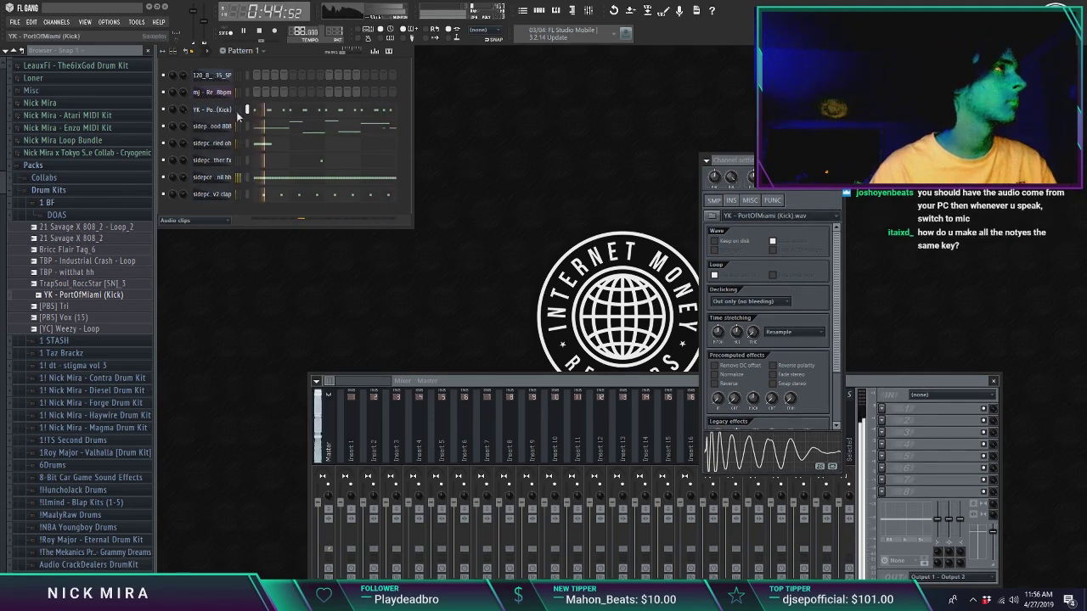
click(292, 115)
scroll(304, 75, down, 5)
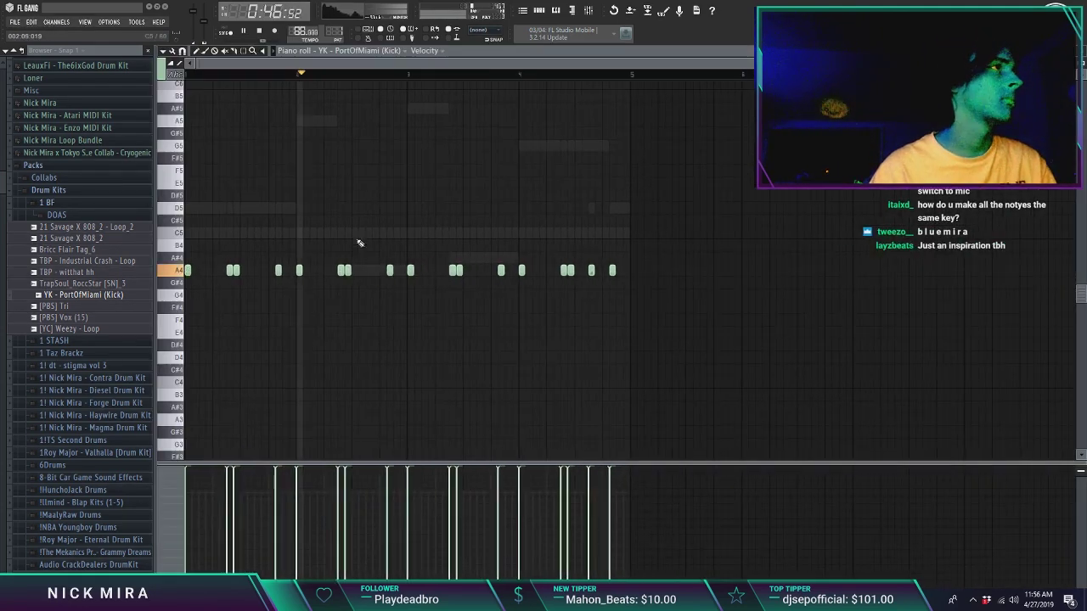
drag(342, 270, 347, 271)
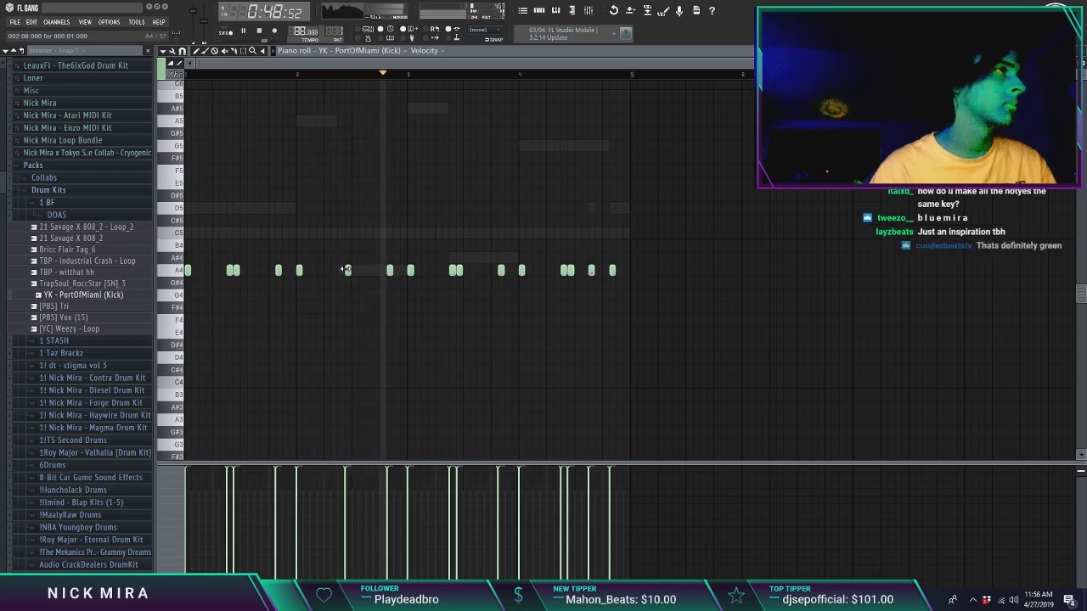
click(339, 271)
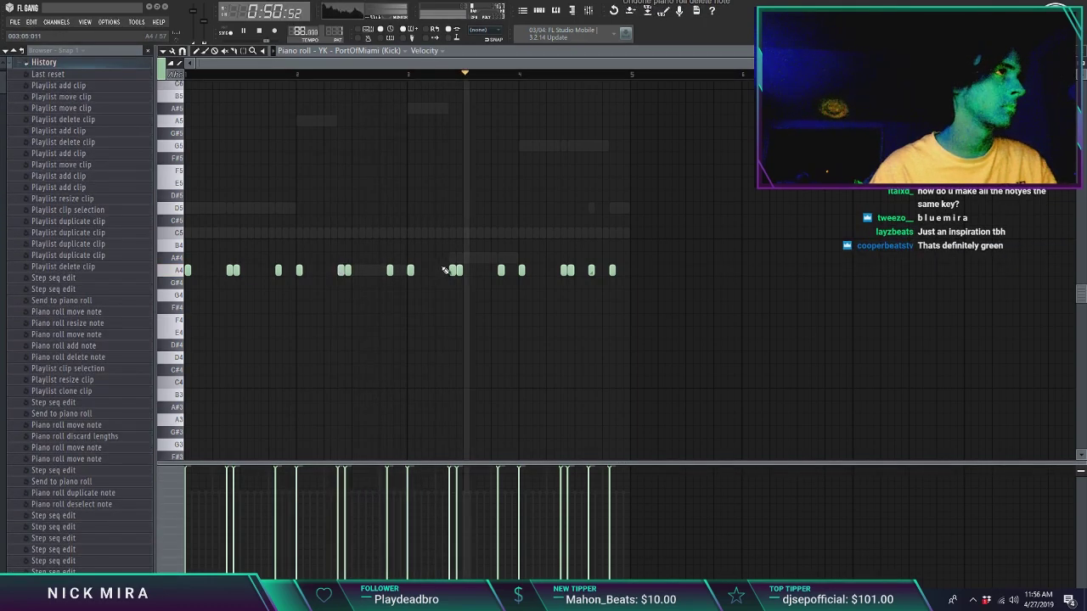
right_click(564, 271)
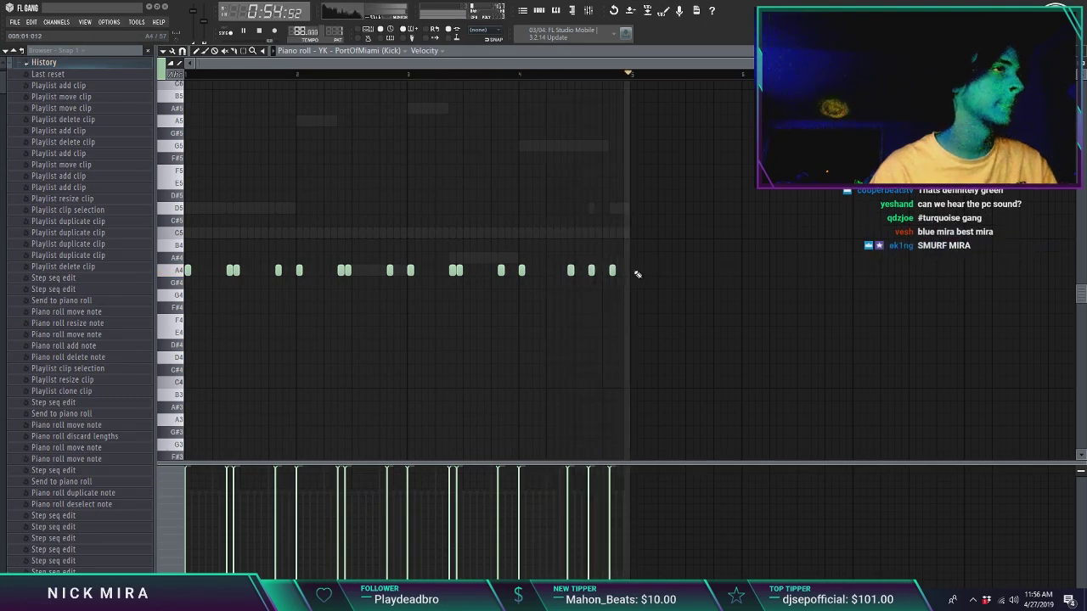
key(ctrl+l)
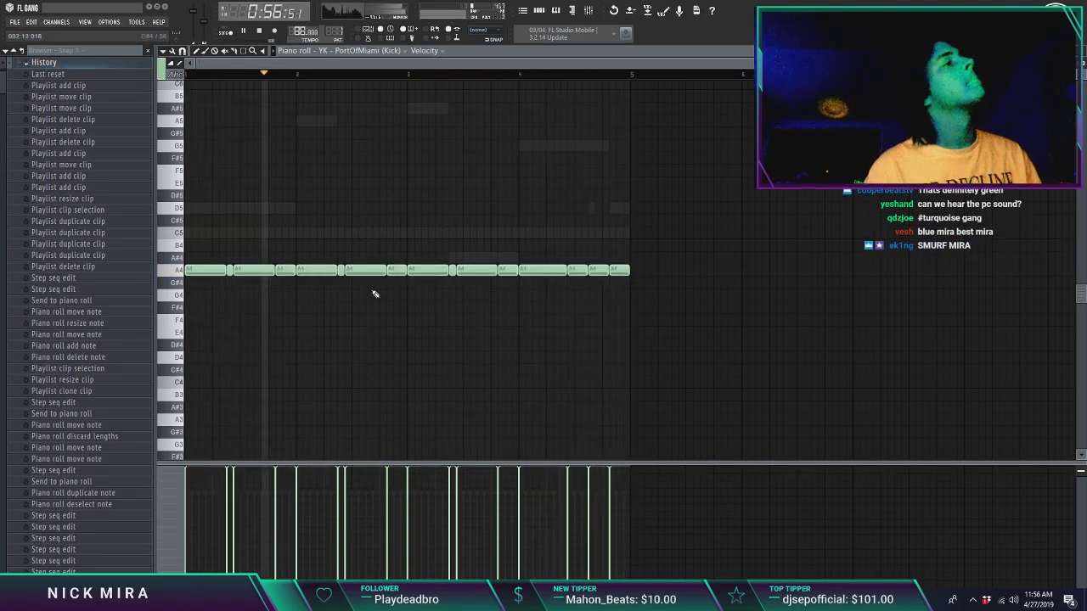
key(ctrl+z)
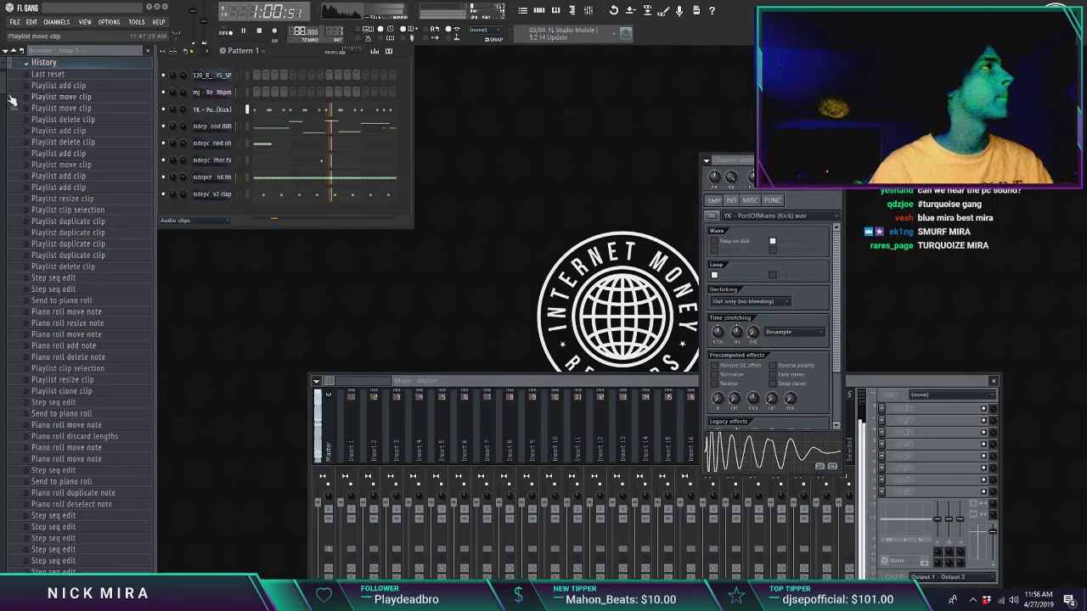
click(43, 64)
scroll(71, 169, down, 4)
scroll(75, 176, down, 7)
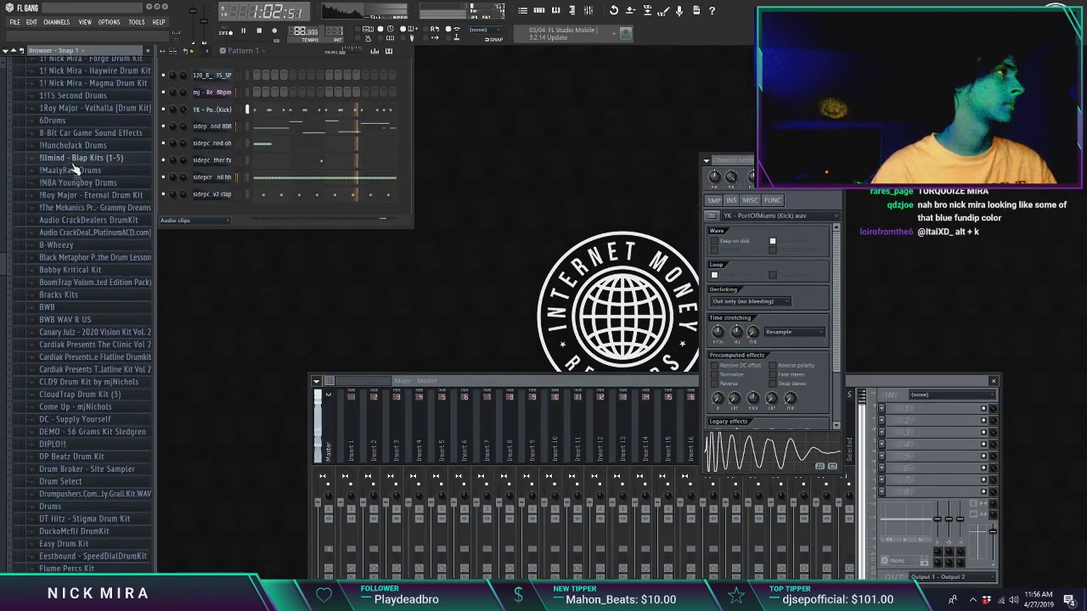
click(51, 197)
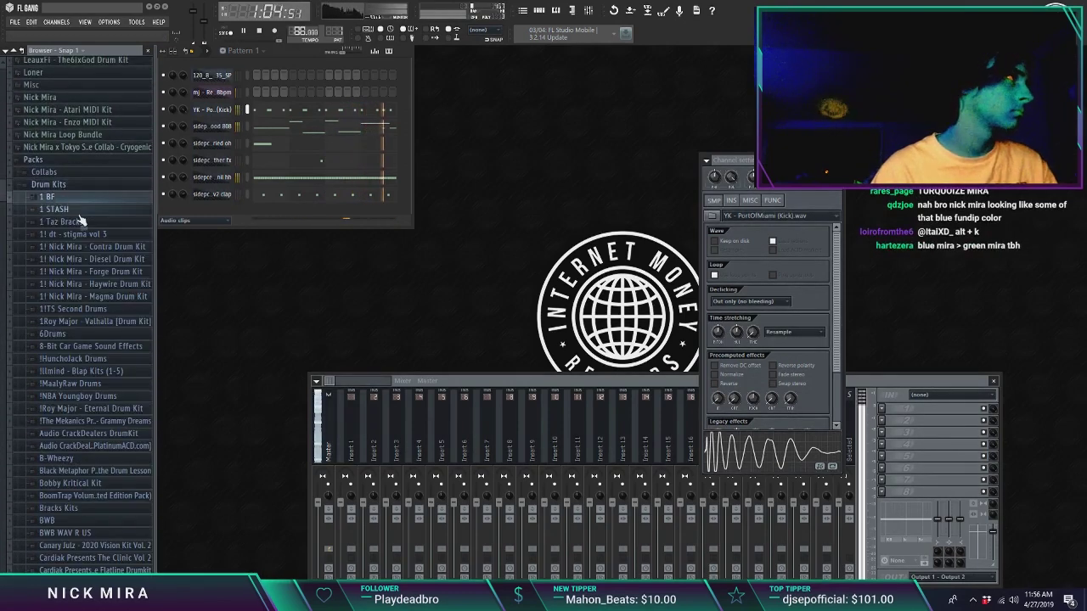
click(121, 286)
click(121, 286)
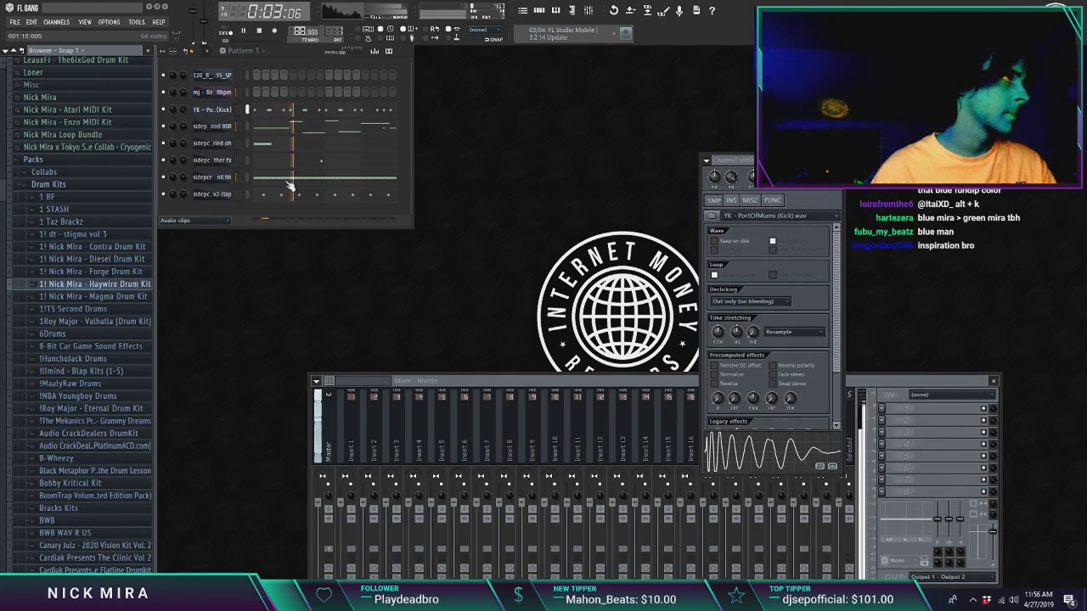
Step: Add a one-step hi-hat note on A4 at step 13 of bar 2 and chop it into a four-hit roll
click(291, 179)
scroll(307, 75, down, 5)
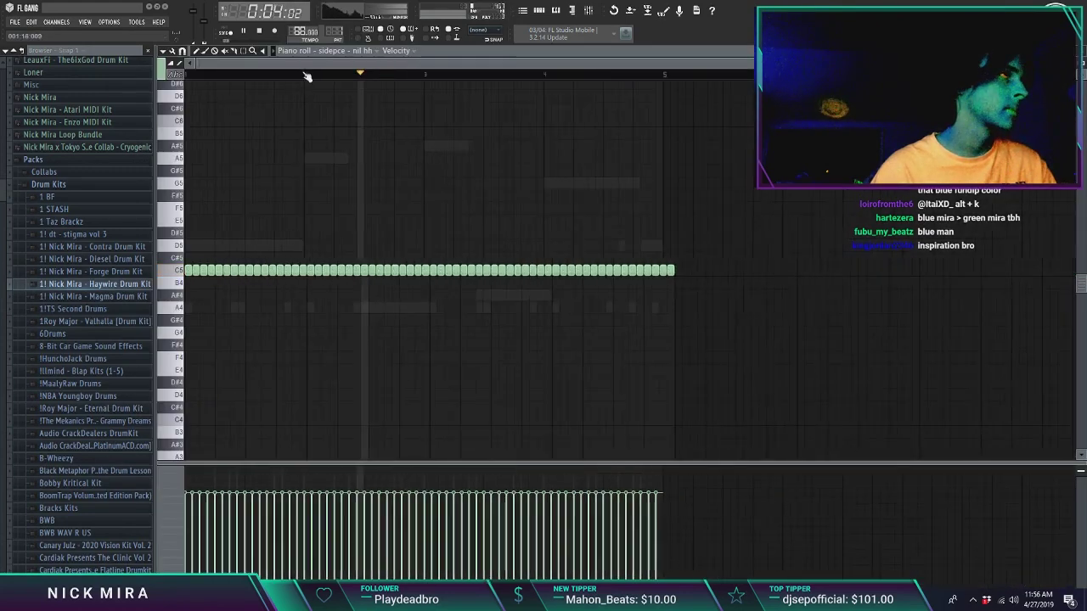
click(383, 308)
ctrl+click(383, 309)
key(alt+u)
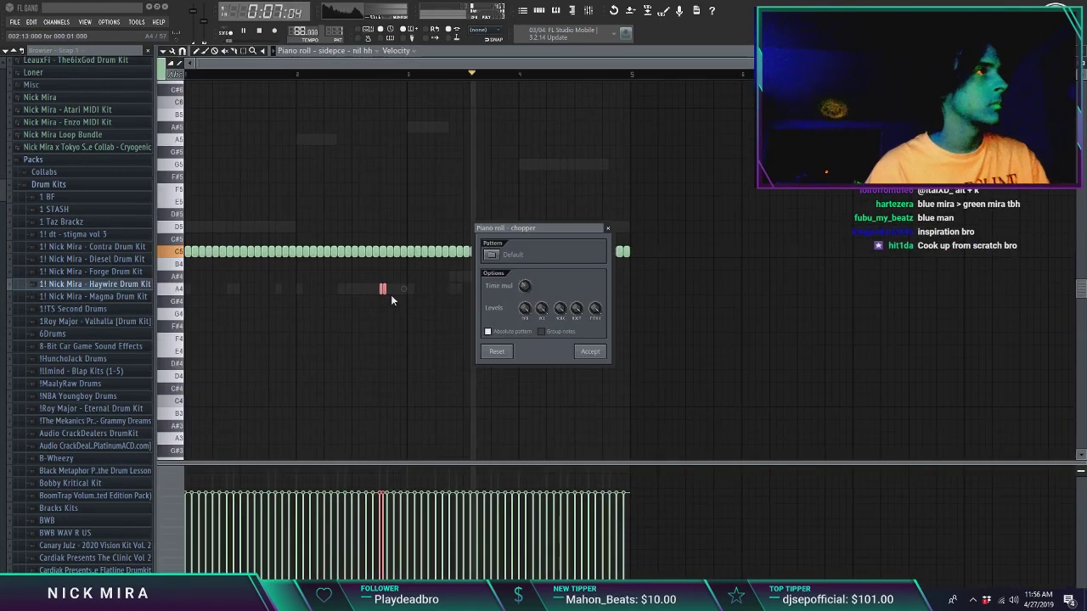
scroll(526, 288, down, 3)
key(Return)
Step: Copy the hi-hat roll into bar 4 at step 11 on A#4 and at step 15 on B4
mouse_move(383, 290)
mouse_down()
mouse_move(605, 289)
mouse_move(616, 281)
mouse_move(613, 261)
mouse_up()
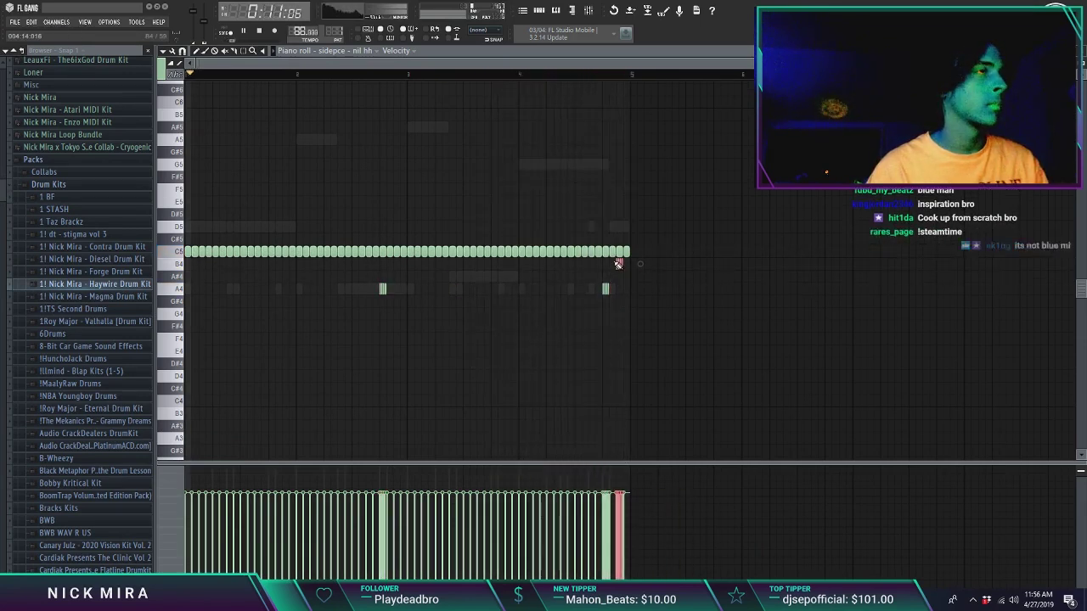
click(574, 77)
scroll(584, 81, up, 2)
scroll(585, 85, up, 2)
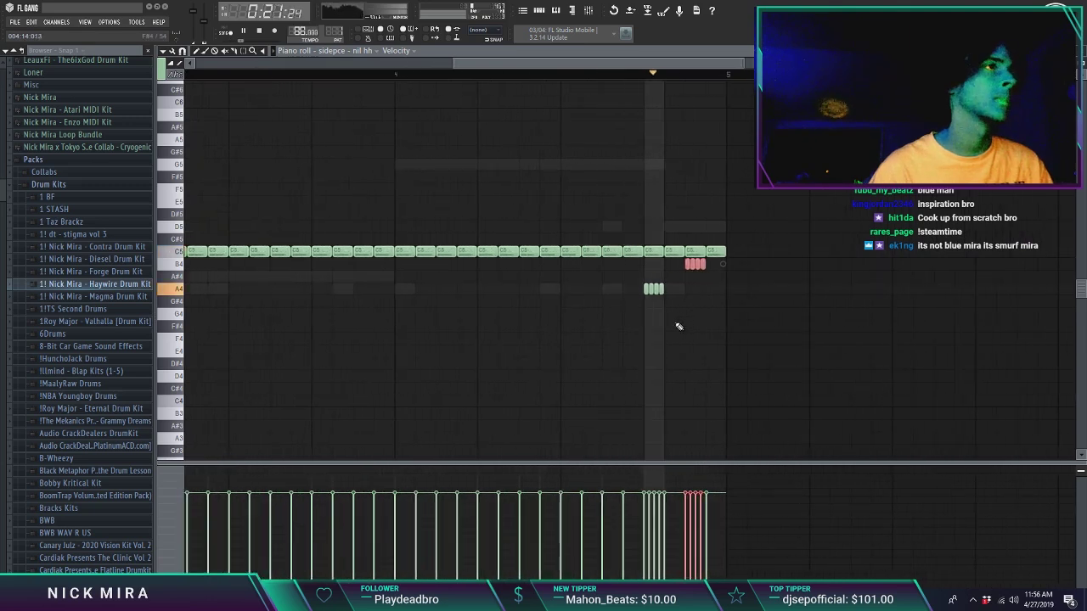
drag(652, 289, 615, 266)
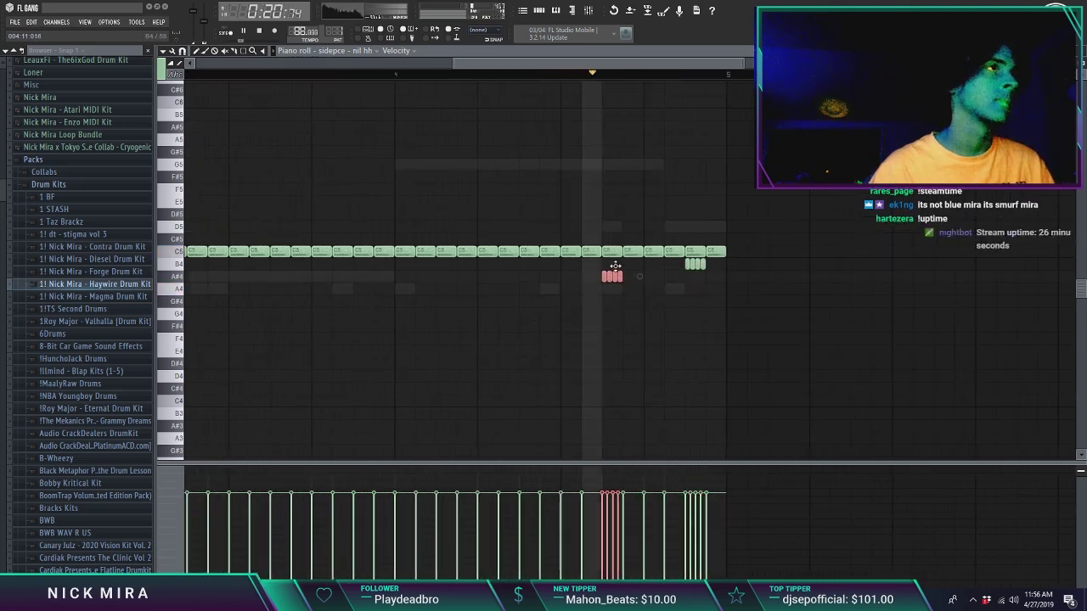
Step: Try a chopped hi-hat roll on D#5 across steps 14 to 16 of bar 4
click(689, 265)
click(666, 188)
click(687, 189)
click(708, 188)
drag(727, 199, 645, 194)
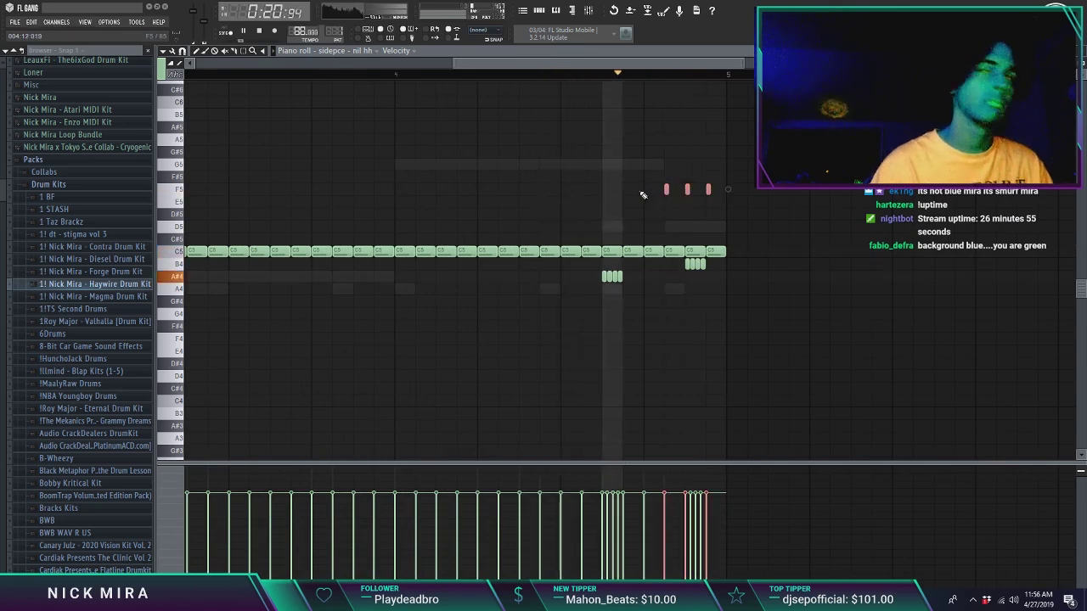
key(shift+Down)
key(shift+Down)
scroll(646, 194, up, 1)
key(ctrl+l)
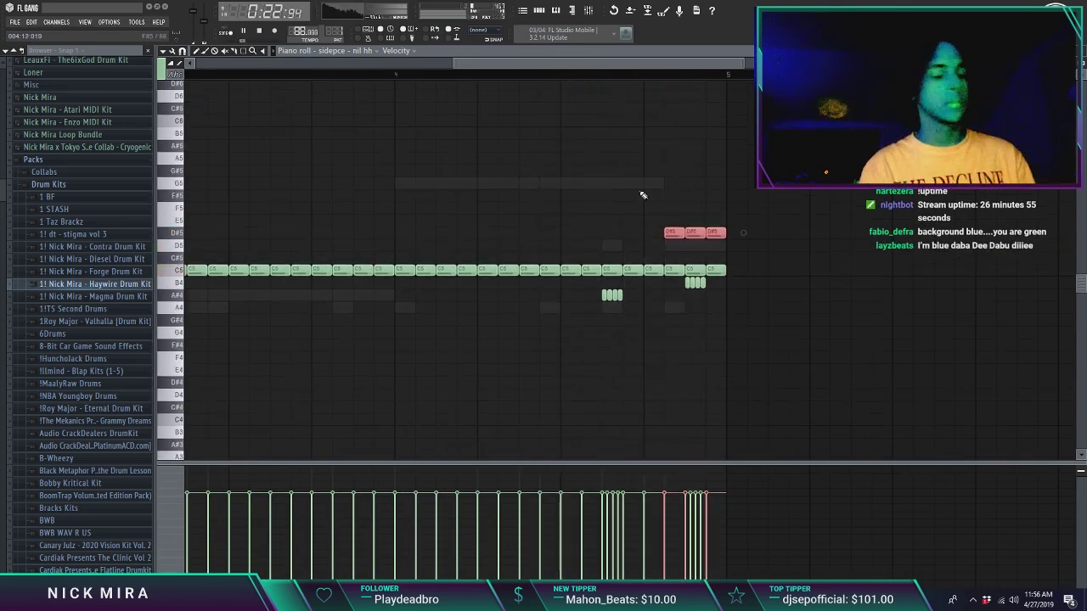
key(alt+u)
click(589, 351)
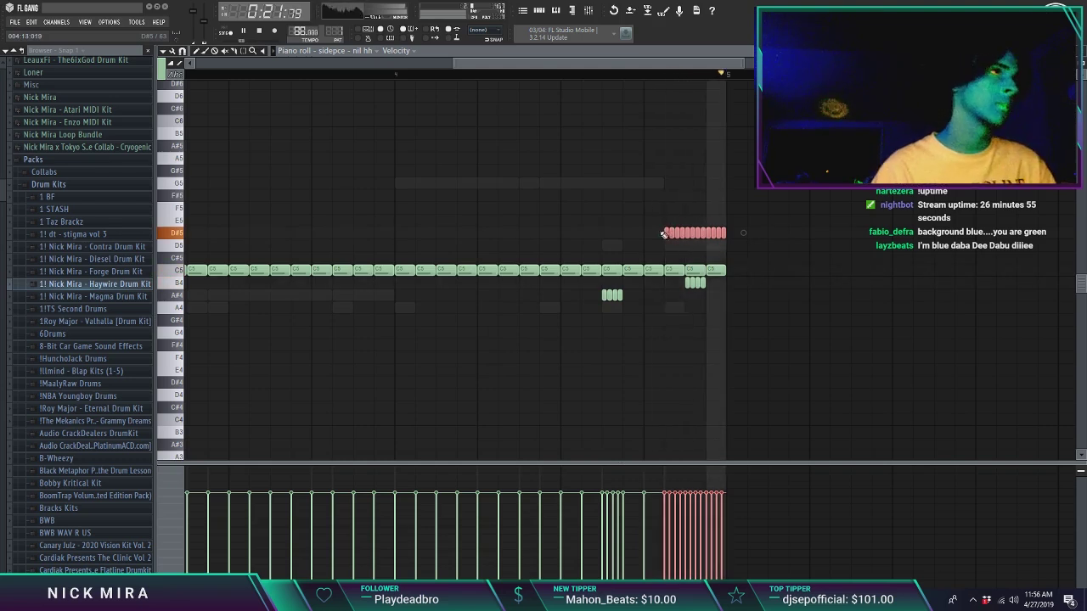
key(Delete)
Step: Audition lower pitches for the hi-hat roll at step 15 of bar 4 and settle it on A4
drag(704, 286, 666, 293)
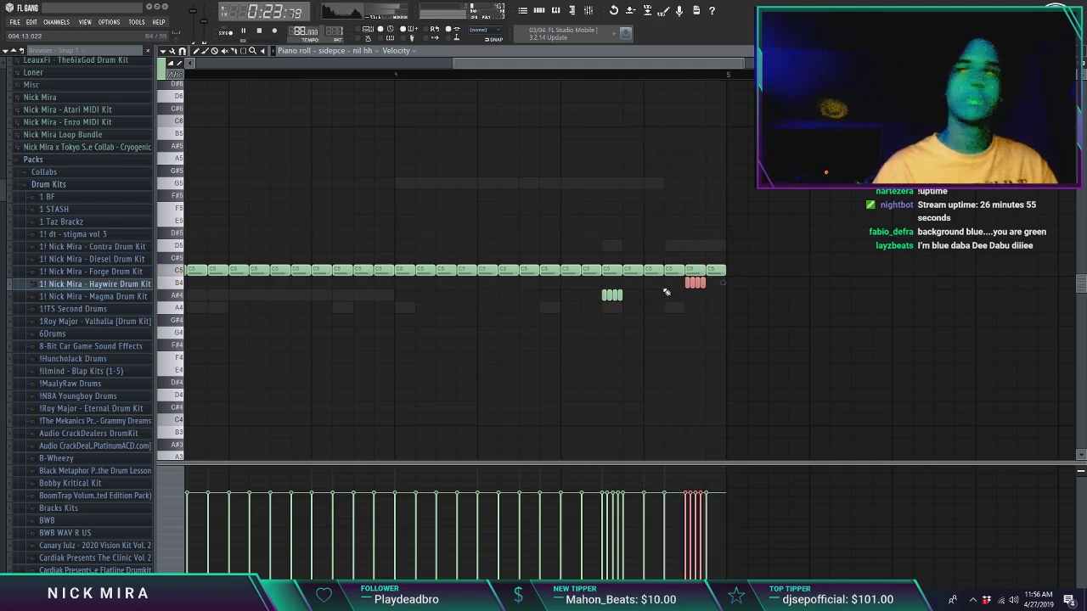
key(shift+Down)
key(shift+Down)
key(shift+Down)
key(shift+Down)
key(shift+Down)
key(shift+Up)
key(shift+Up)
key(shift+Up)
scroll(666, 292, up, 1)
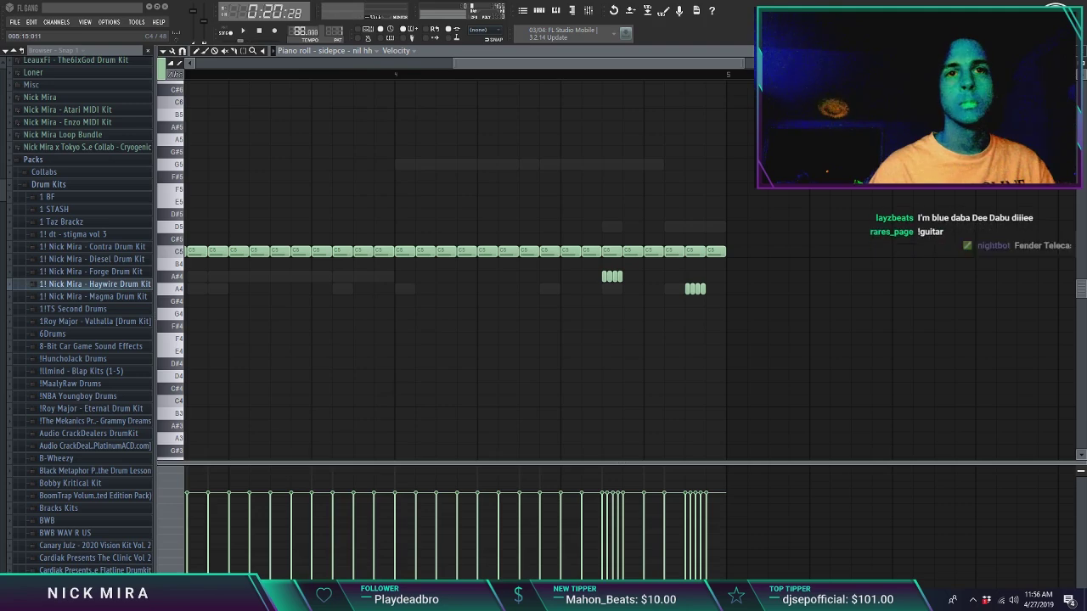
Step: Switch to Photoshop with the March 2019 Thumbnail document showing
key(alt+Tab)
click(985, 510)
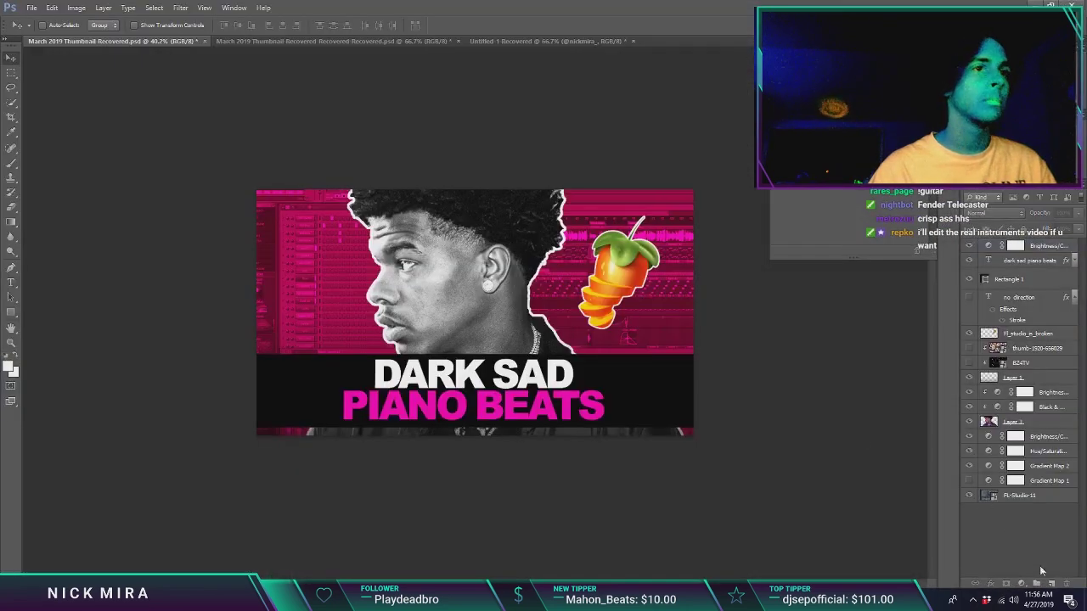
Step: Add a new empty layer at the top of the thumbnail's layer stack
click(1051, 582)
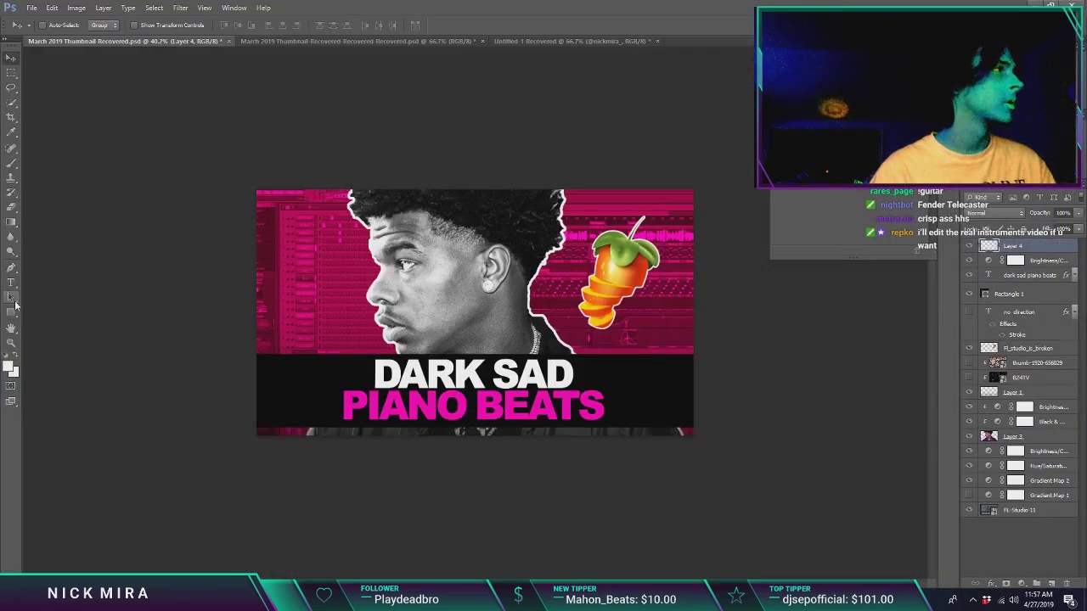
click(12, 223)
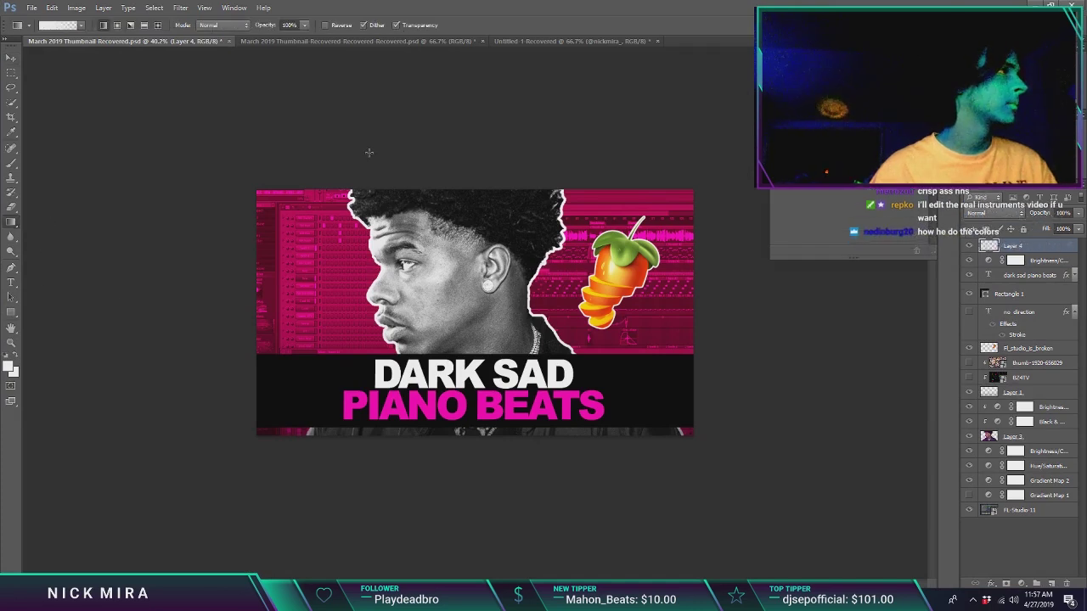
drag(364, 153, 480, 355)
key(ctrl+z)
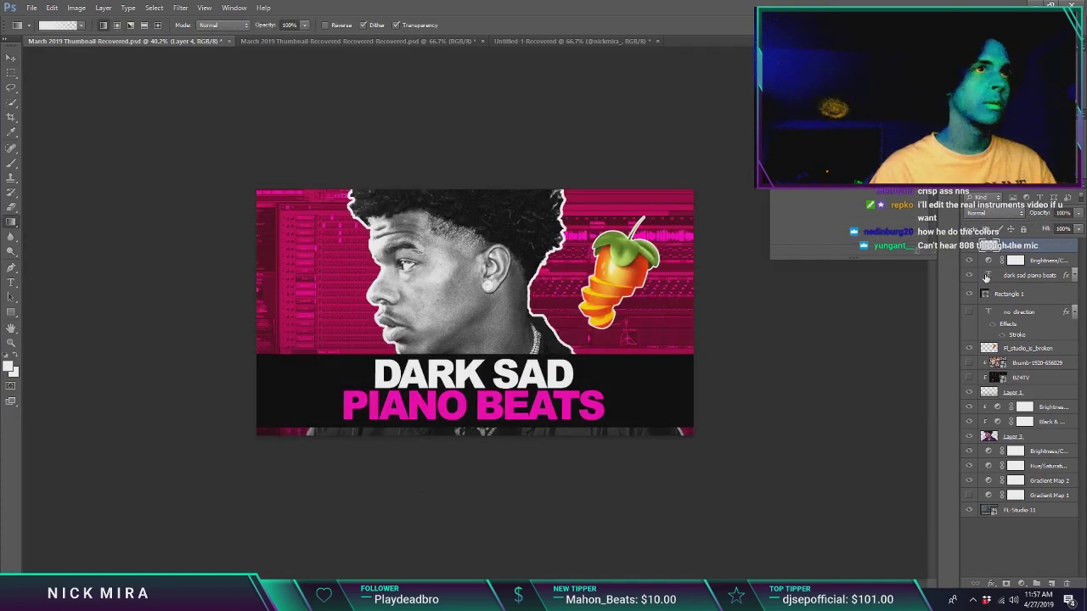
Step: Fill the new Layer 4 with solid near-black using the Paint Bucket tool
right_click(11, 222)
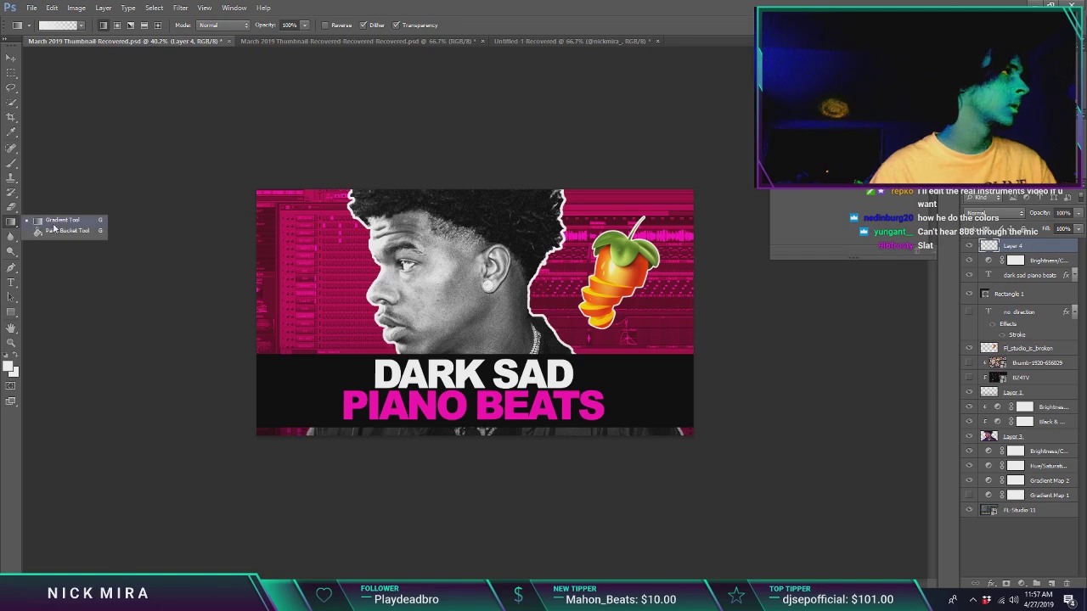
click(64, 232)
click(401, 296)
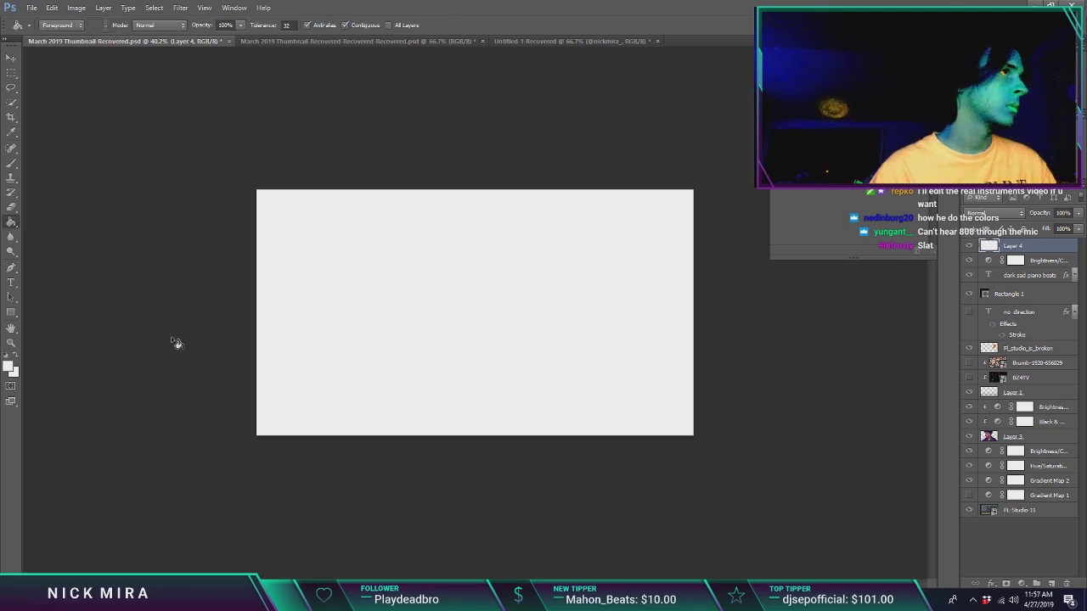
click(476, 308)
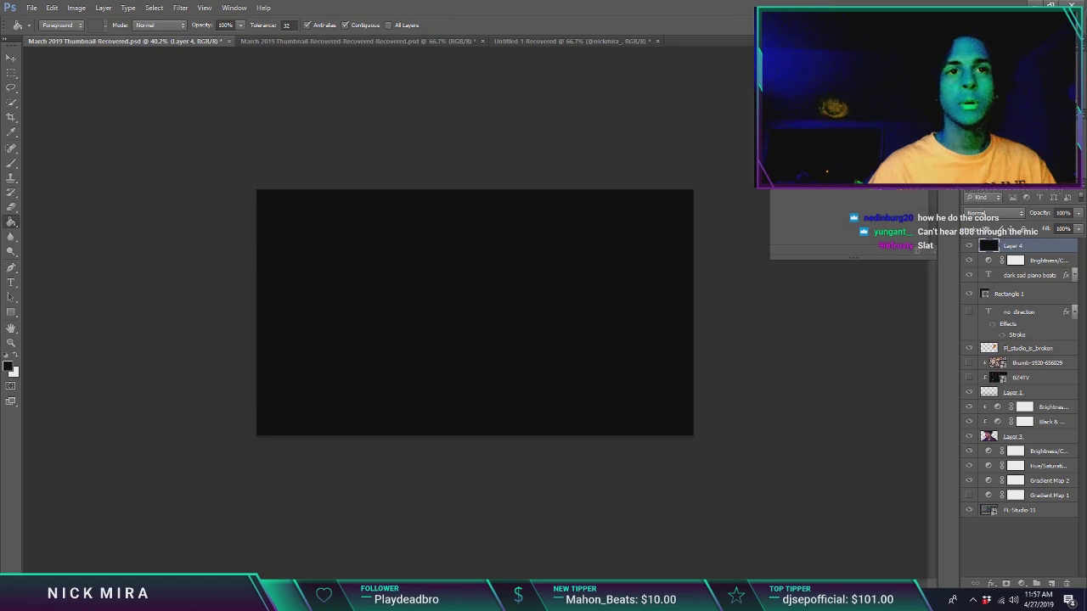
Step: Open the Snipping Tool and capture a snip of the face in the webcam picture
click(136, 600)
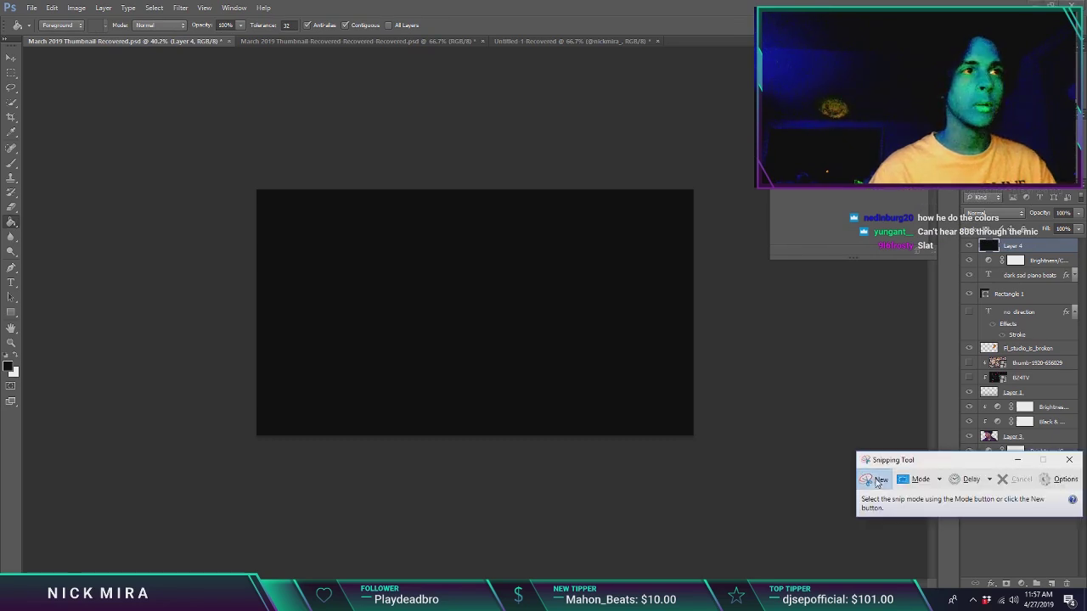
click(878, 480)
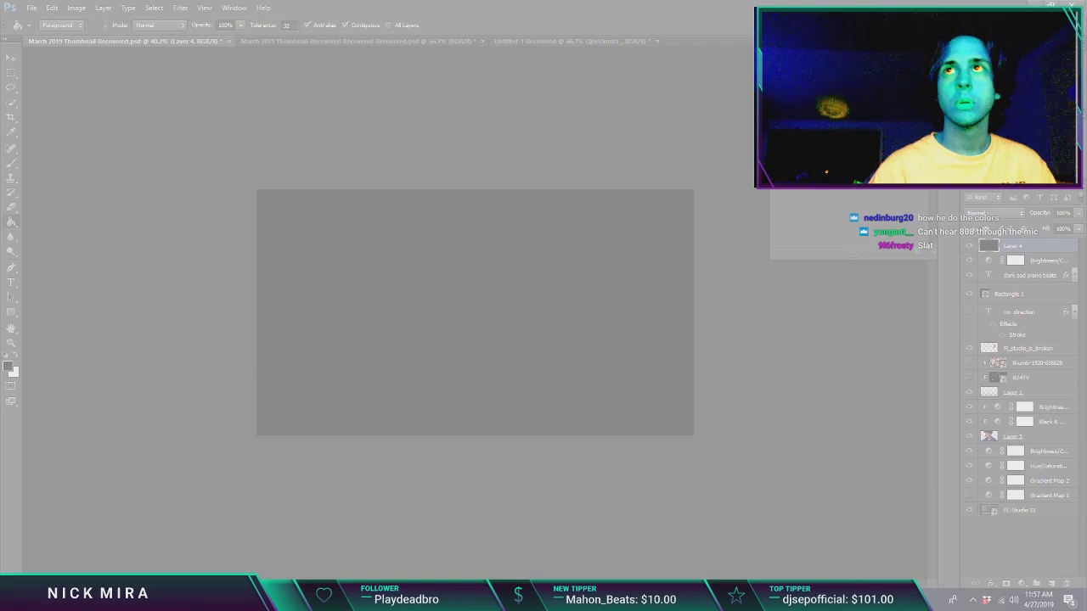
key(Escape)
drag(1086, 119, 566, 125)
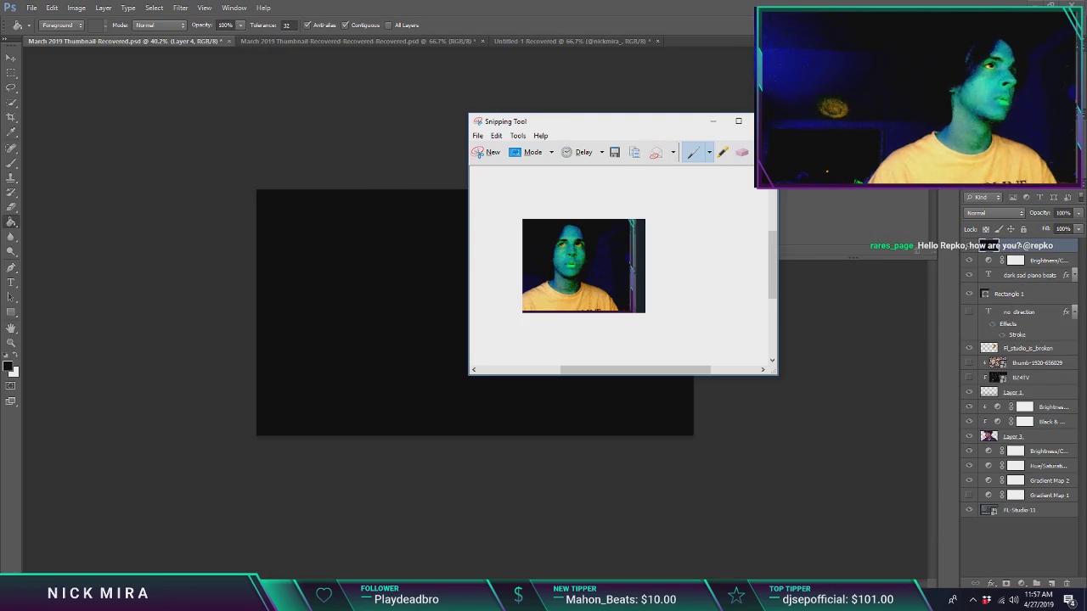
Step: Save the snip as a JPEG file named blkuemira in the Pictures DL folder and close the Snipping Tool
click(710, 153)
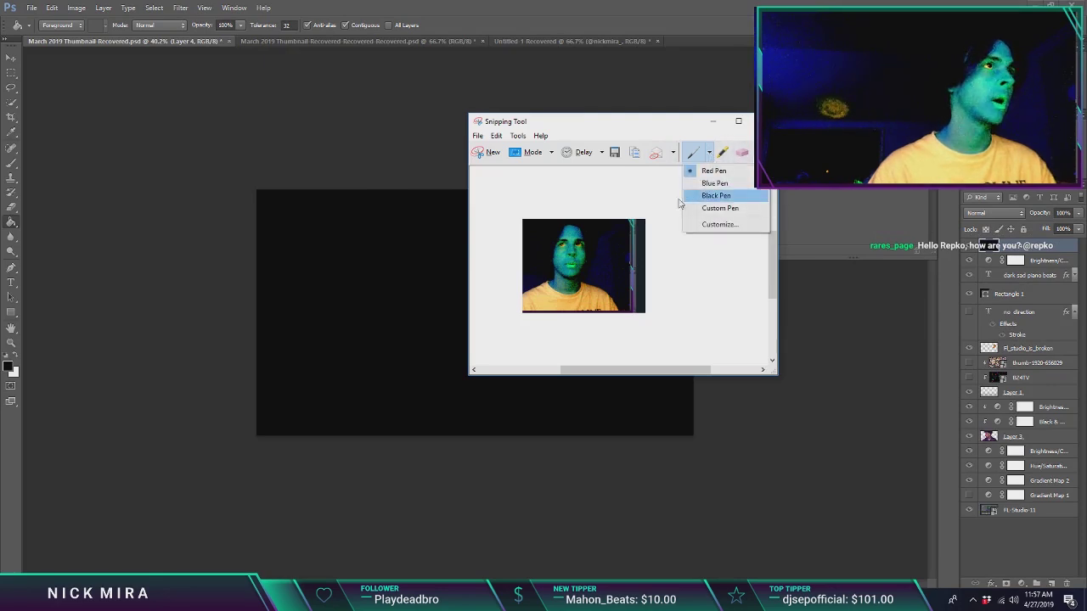
click(478, 136)
click(478, 136)
mouse_move(519, 138)
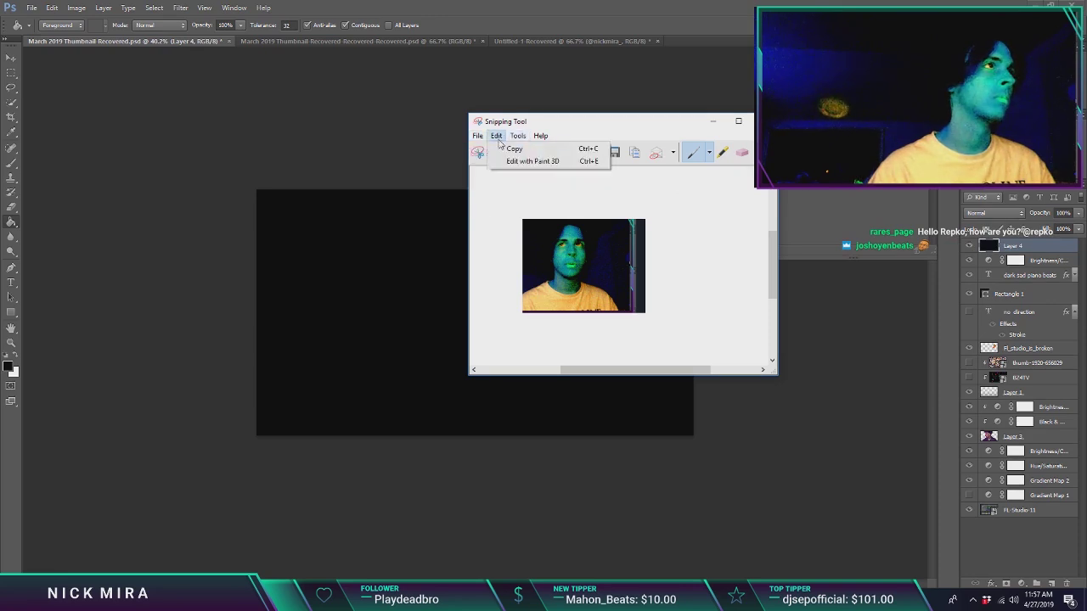
click(504, 167)
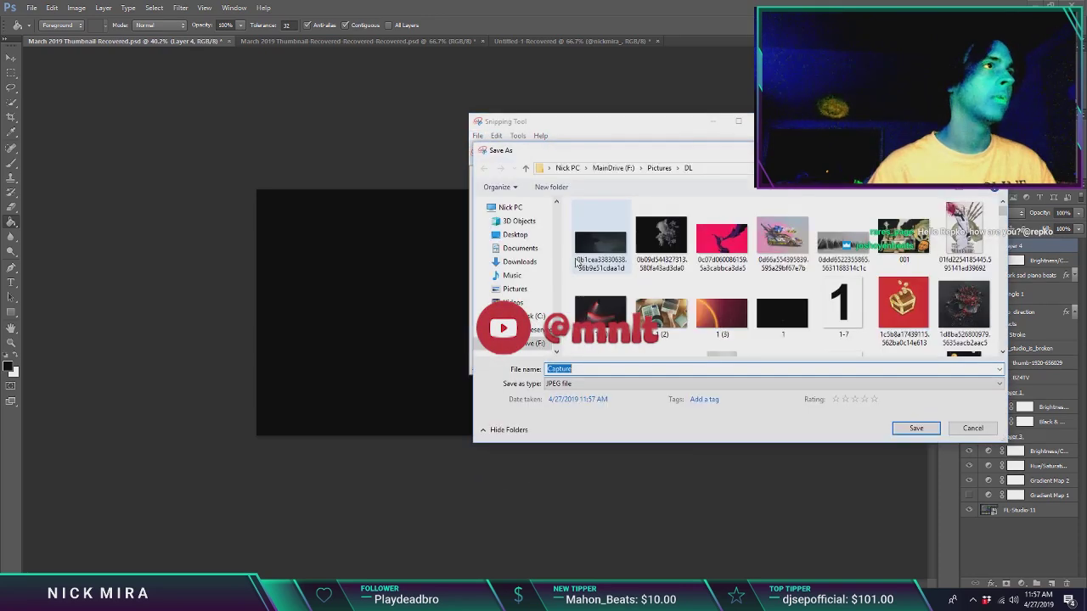
text(bluenick)
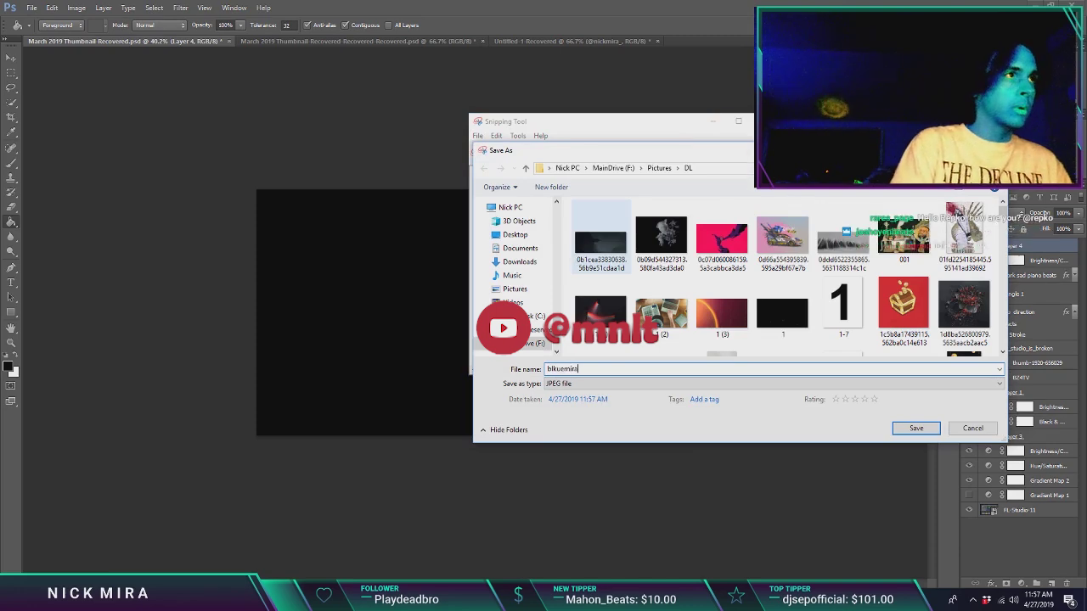
key(Return)
click(765, 121)
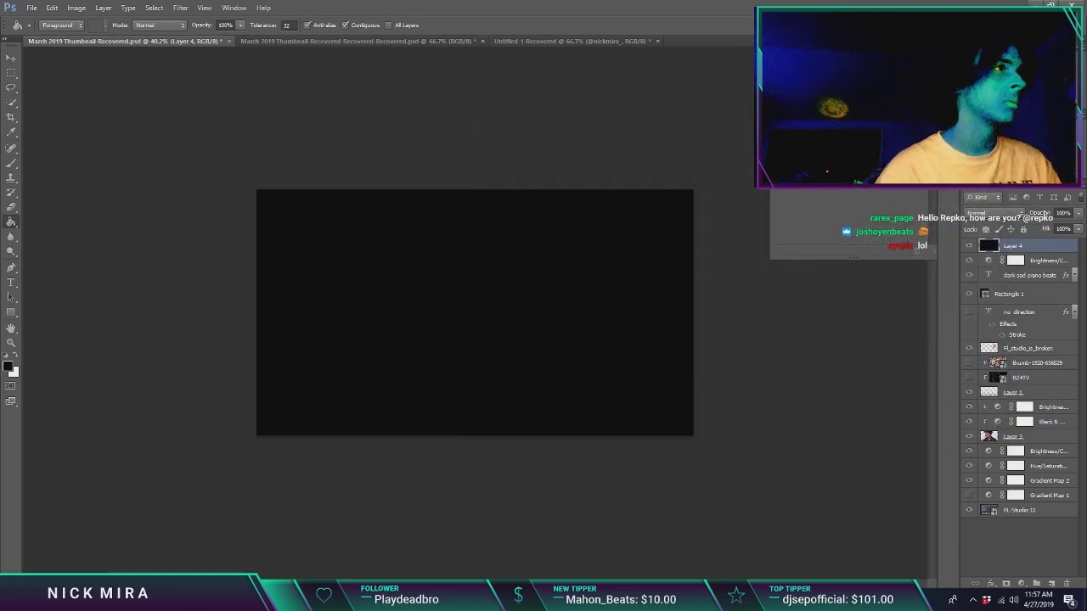
Step: Place the blkuemira image above the black layer and scale it up to about 830%, nearly filling the canvas height
click(239, 599)
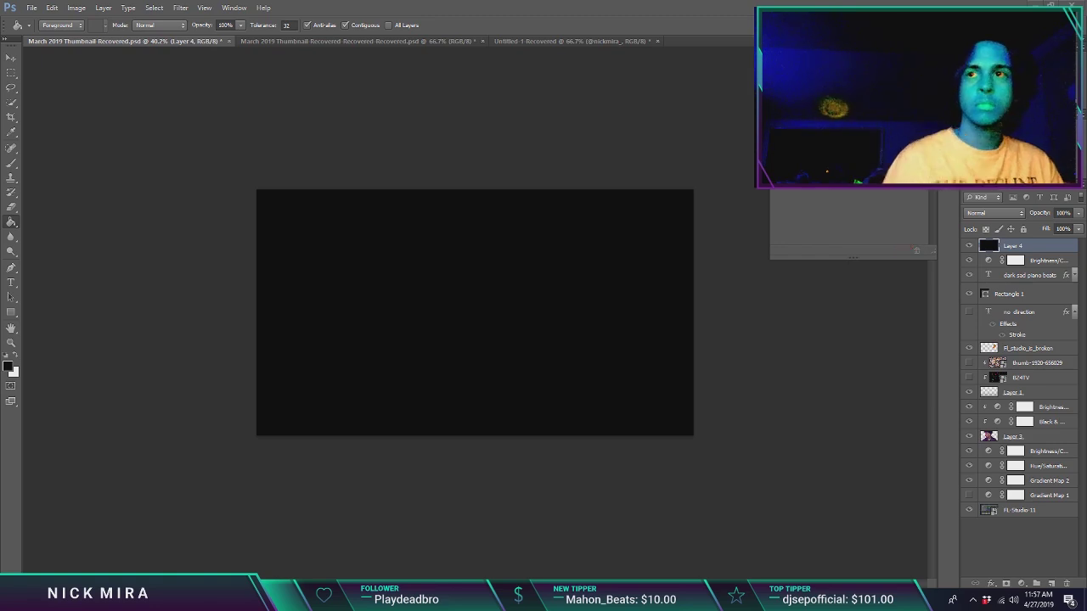
drag(1086, 348, 585, 349)
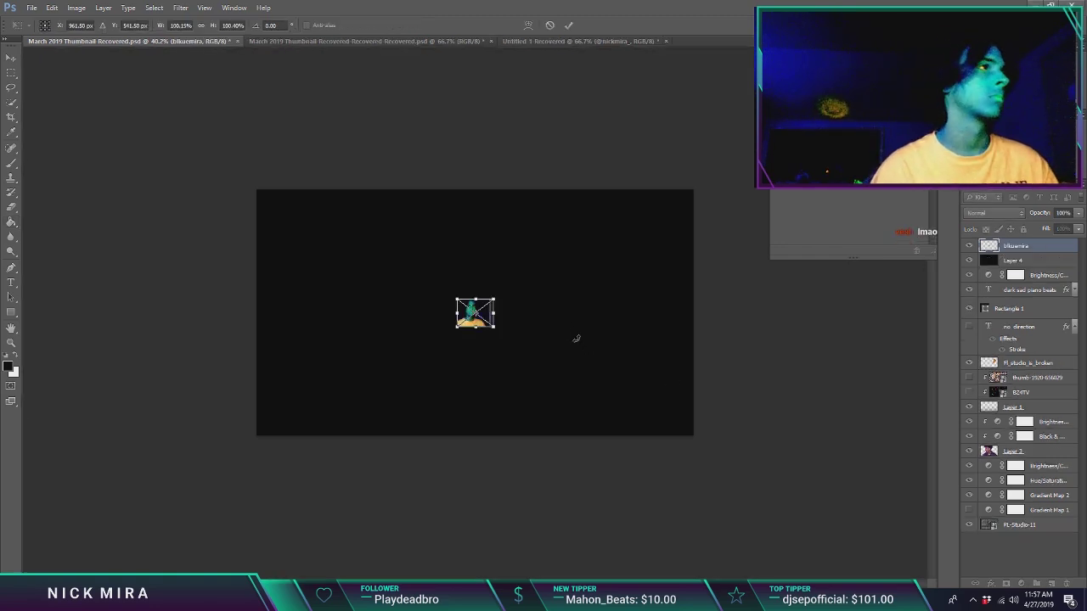
drag(495, 299, 671, 253)
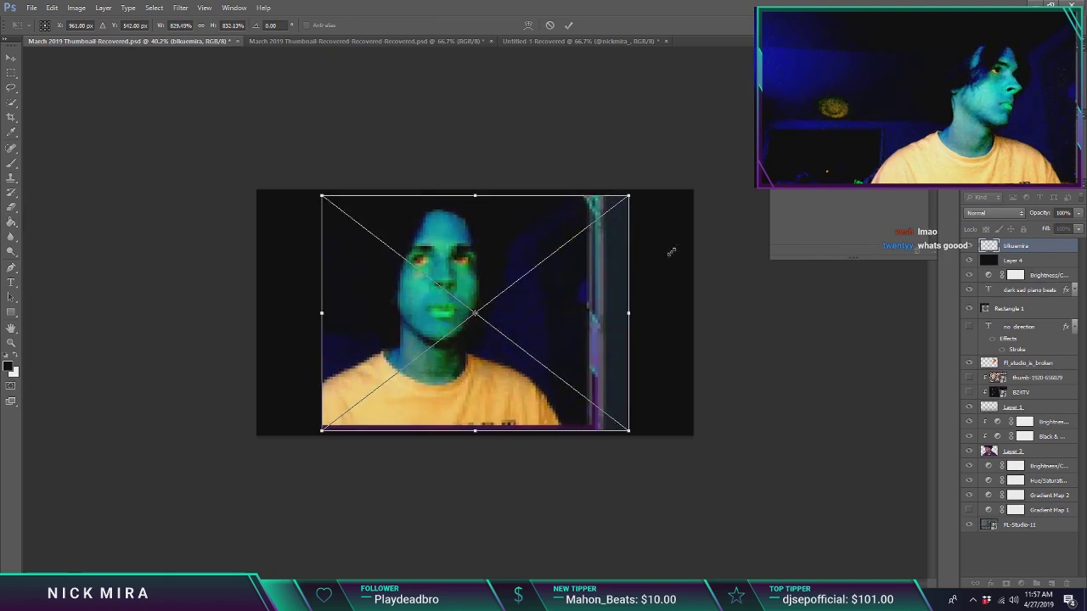
key(Return)
Step: Sample the teal skin tone from the placed image as the foreground colour and hide the blkuemira layer
key(i)
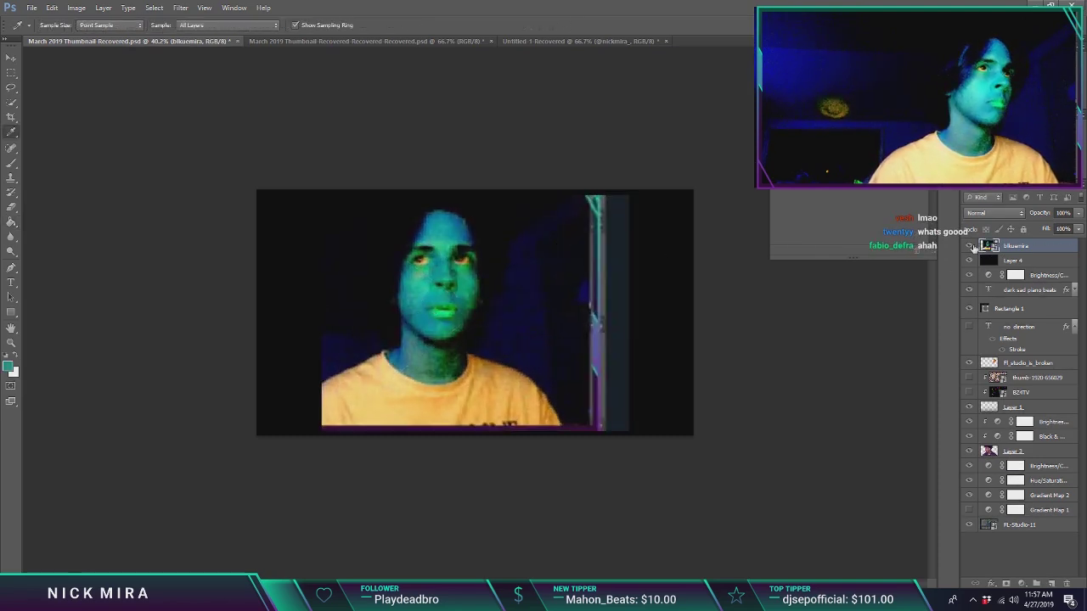
click(967, 246)
key(g)
click(496, 316)
click(541, 226)
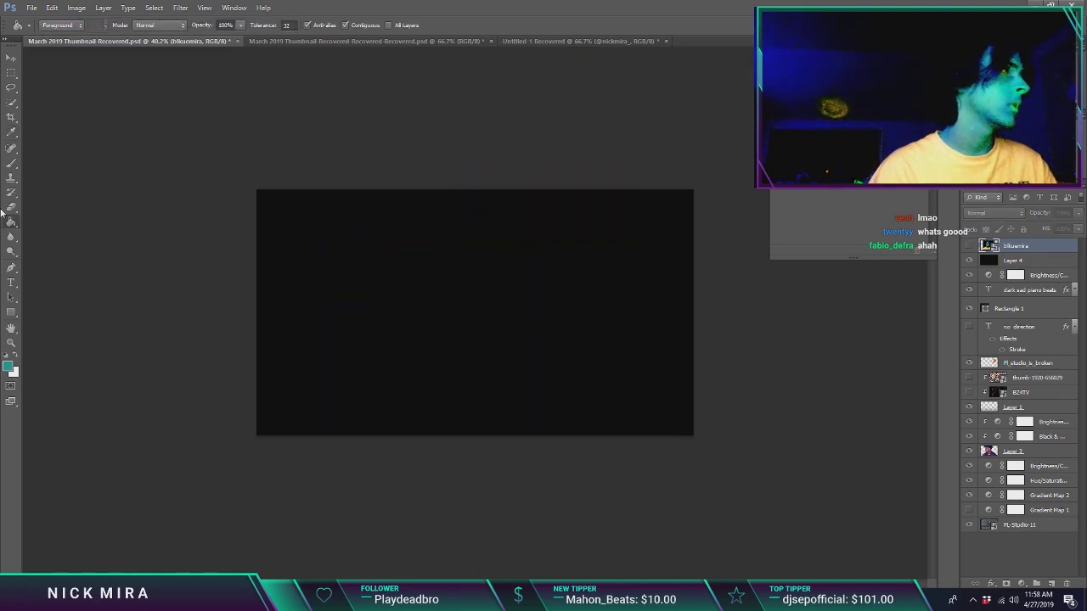
key(p)
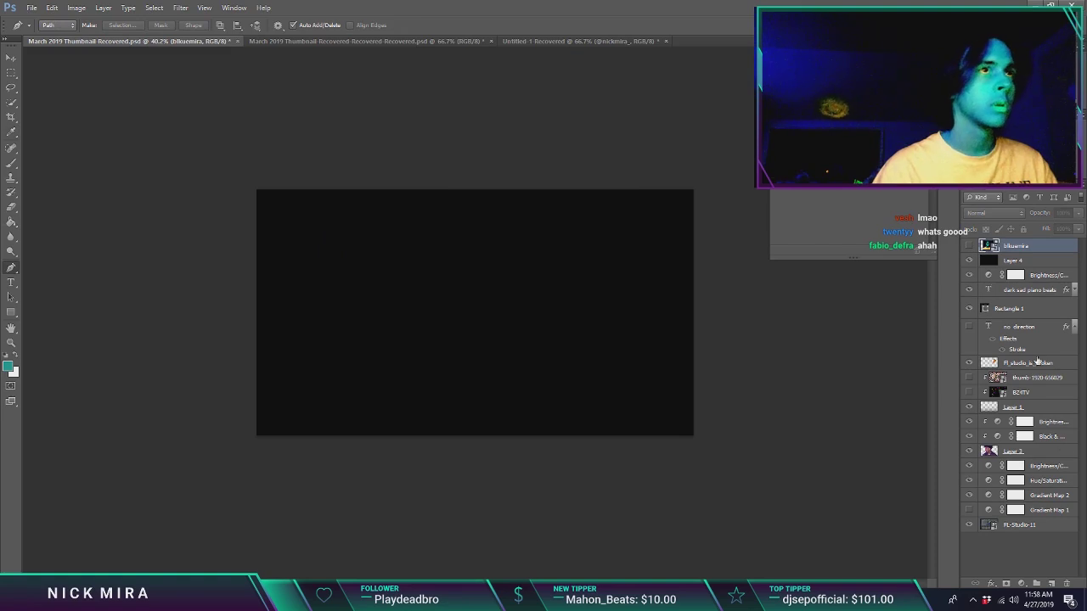
Step: Scribble loops across the black Layer 4 with the Brush tool in the sampled teal at size 13
click(1009, 261)
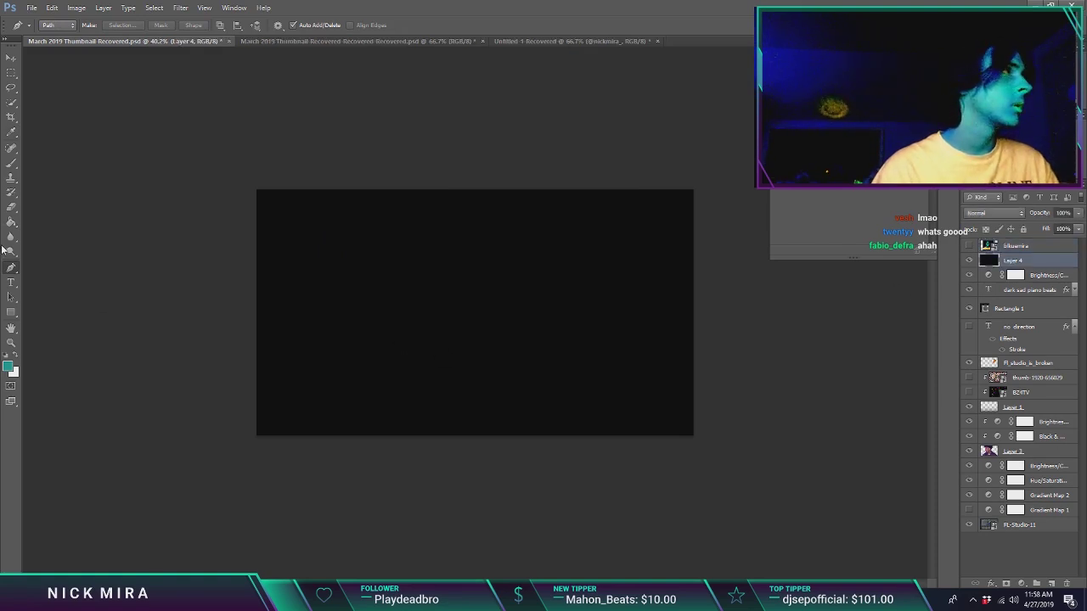
key(b)
mouse_move(488, 266)
mouse_down()
mouse_move(306, 311)
mouse_move(501, 281)
mouse_move(535, 383)
mouse_move(487, 361)
mouse_move(348, 204)
mouse_move(594, 255)
mouse_move(662, 357)
mouse_move(619, 331)
mouse_move(684, 272)
mouse_move(594, 293)
mouse_up()
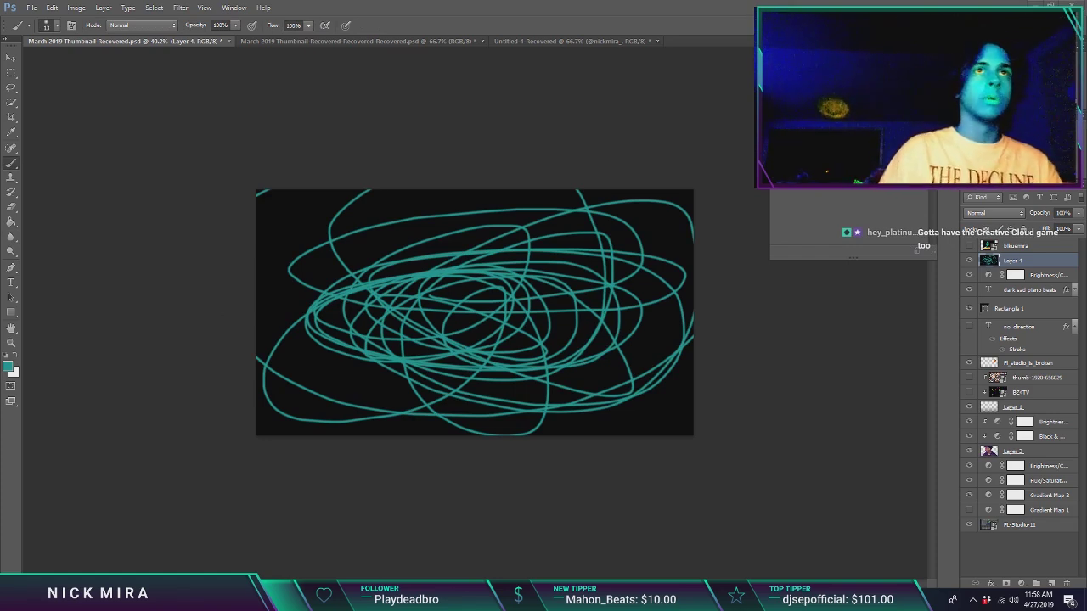
Step: Switch to Chrome and look through the Google image and web results for turquoise to compare the colour
drag(1086, 242, 518, 2)
click(136, 115)
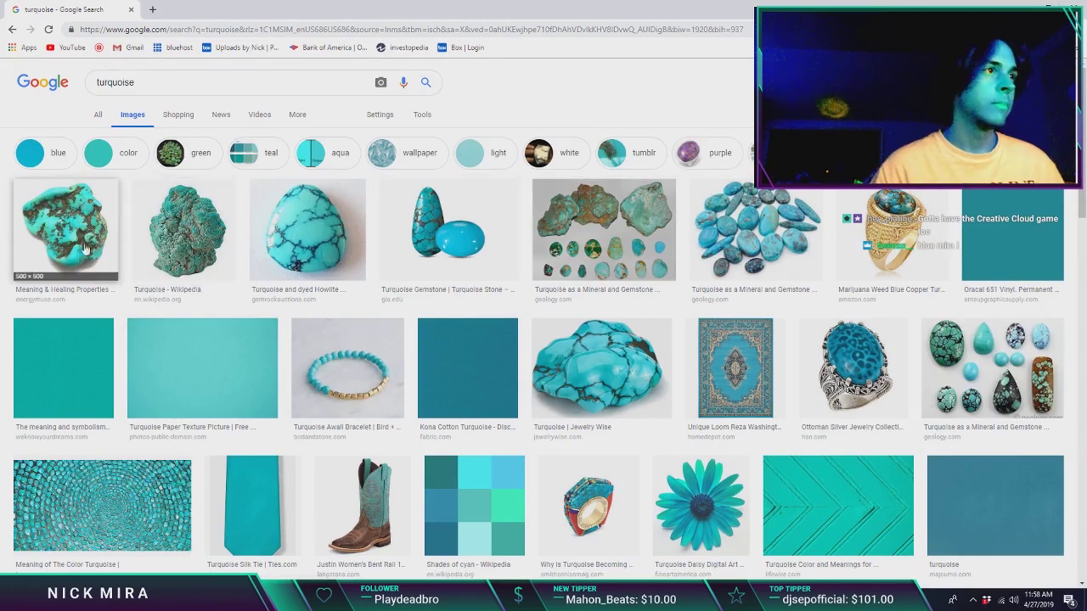
click(100, 116)
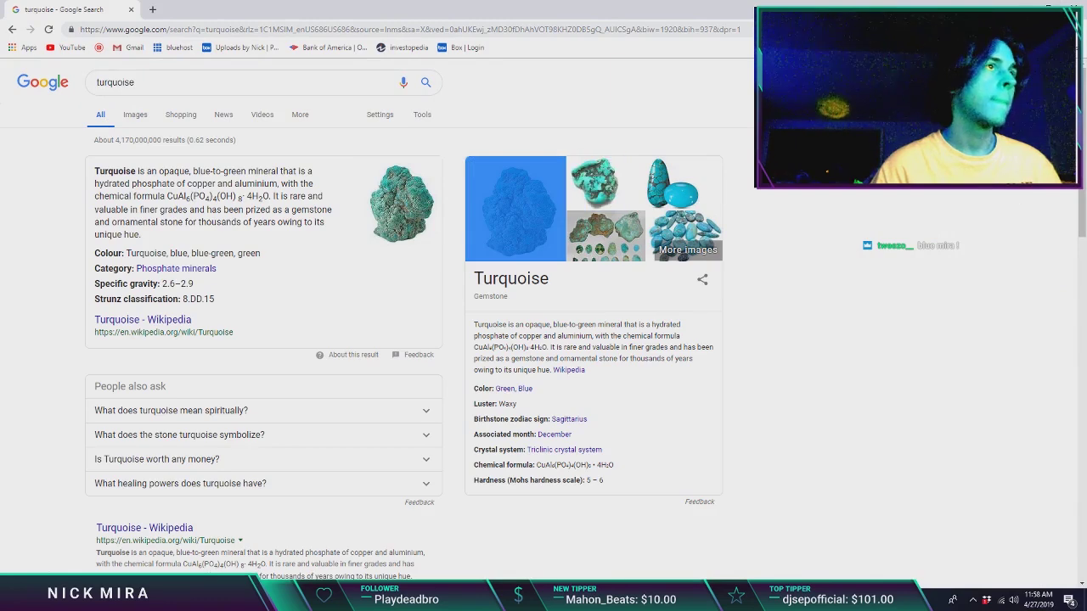
Step: Leave the browser and Photoshop for FL Studio and close the hi-hat piano roll to reach the channel rack and mixer
key(alt+Tab)
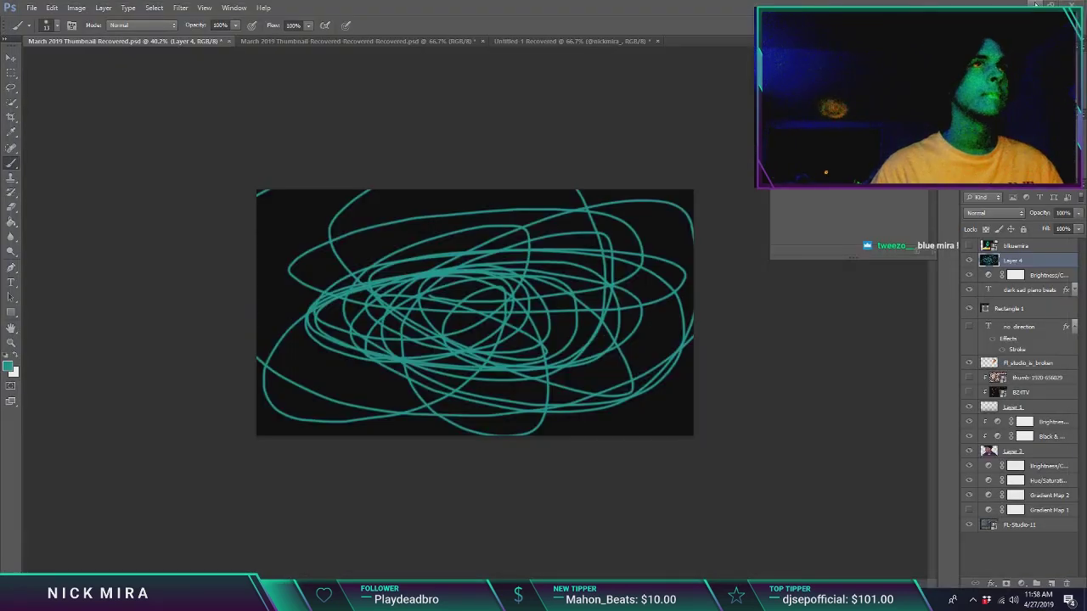
click(1035, 4)
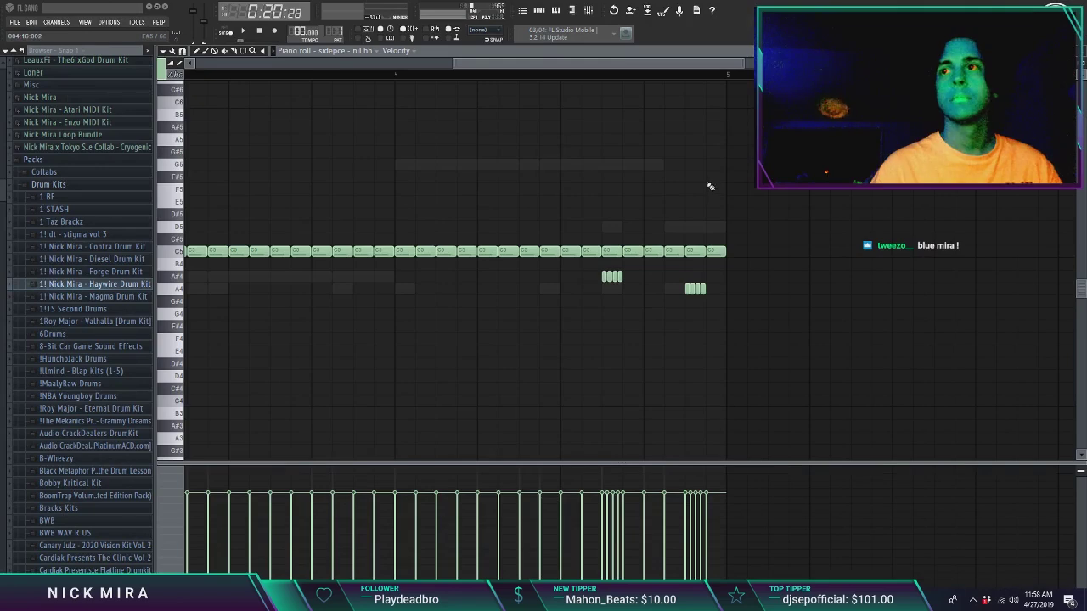
key(F7)
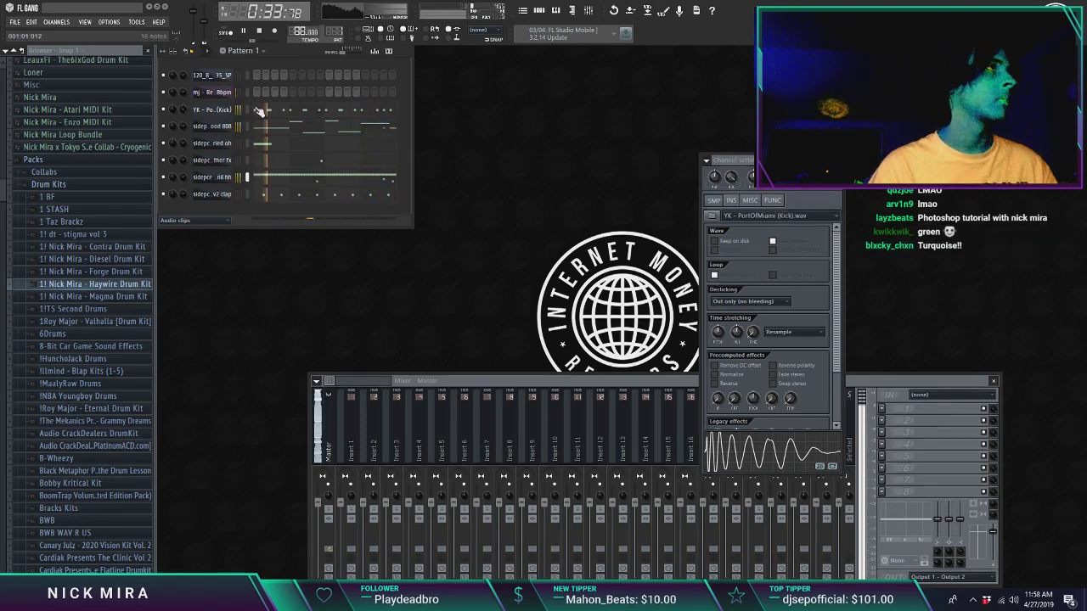
Step: Link the selected kick, 808 and drum channels to consecutive mixer tracks starting at Insert 6
right_click(472, 444)
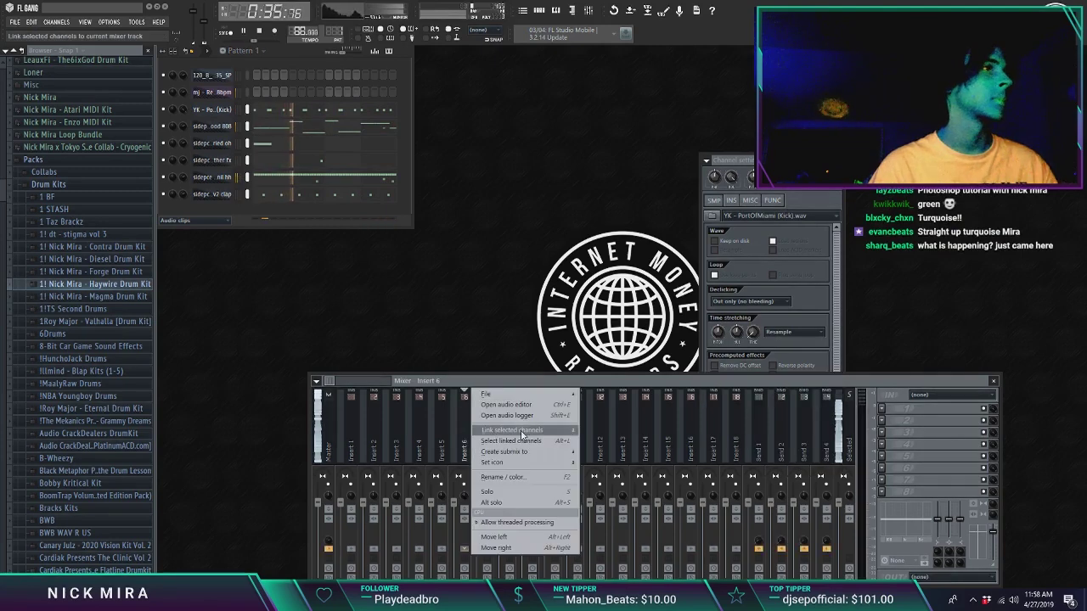
mouse_move(552, 432)
click(612, 438)
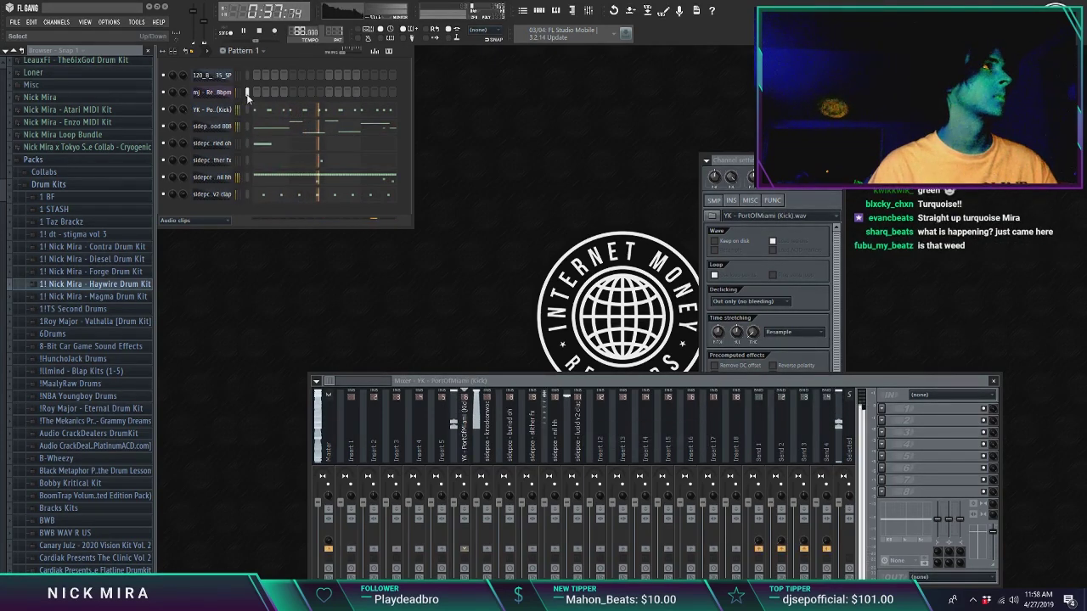
Step: Link the Relentless acoustic loop channel to mixer Insert 1
right_click(357, 390)
mouse_move(416, 430)
click(490, 430)
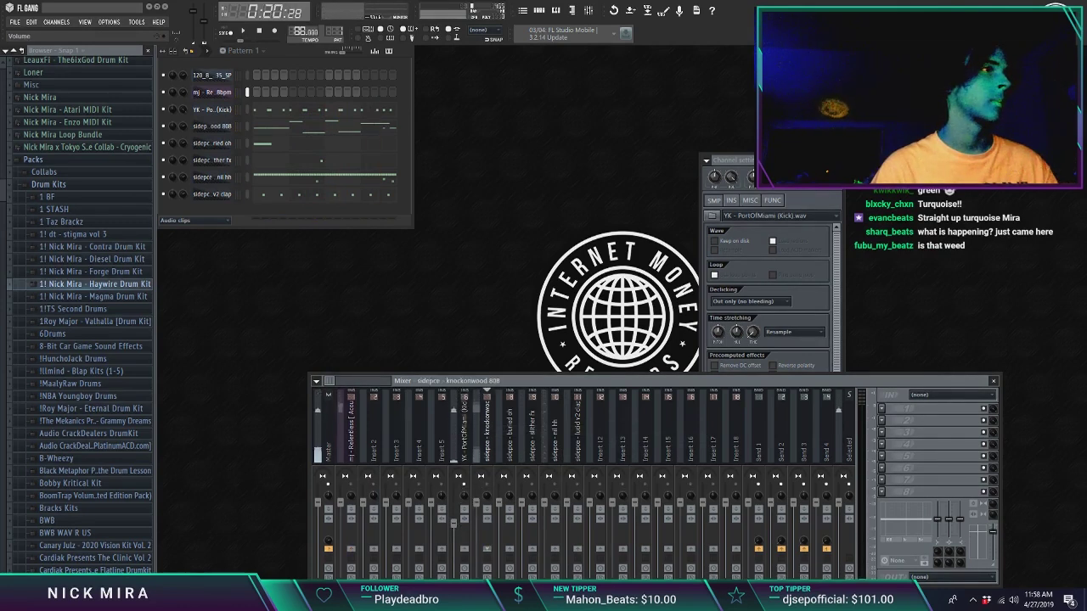
Step: Play the pattern and lower the mixer faders of the open hat, slither fx, hi-hat, clap and Relentless loop tracks
key(space)
click(512, 501)
drag(499, 525, 522, 533)
click(551, 508)
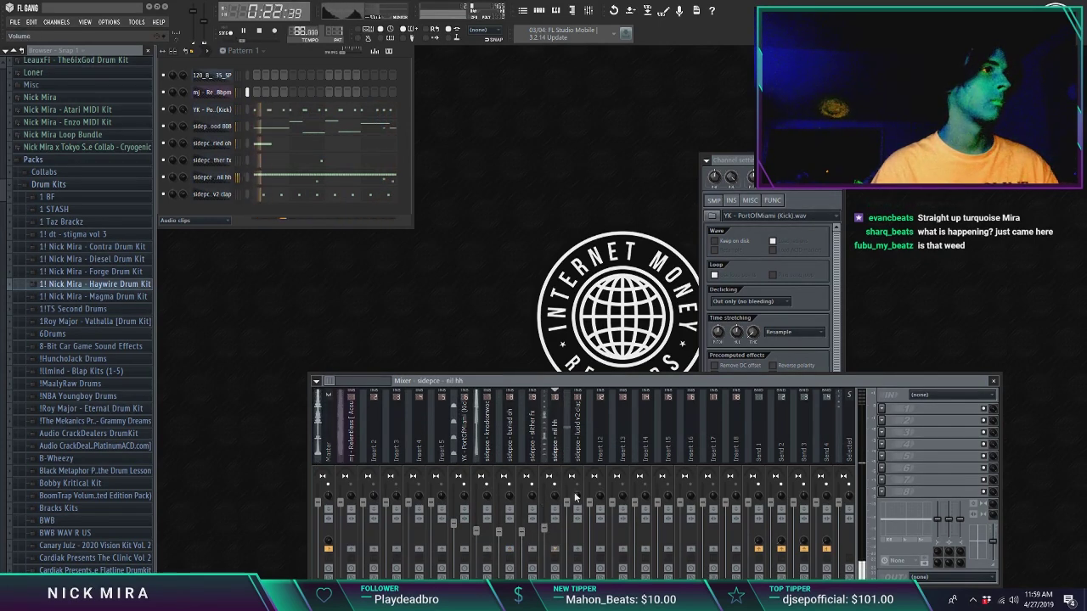
click(577, 501)
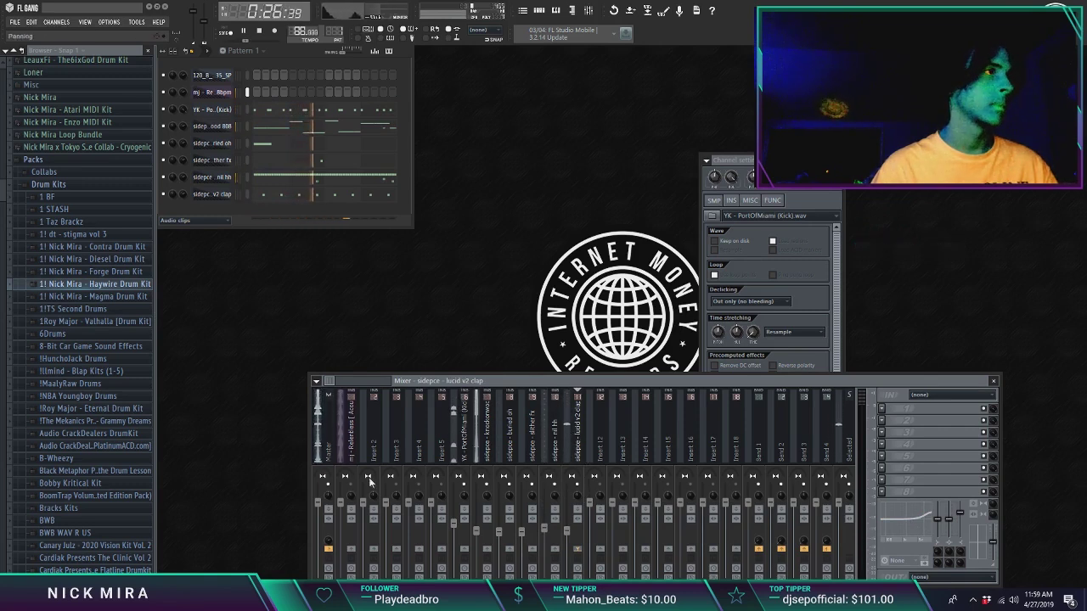
click(350, 508)
Step: Add a Fruity Limiter to effect slot 4 of the Master track
click(325, 427)
click(882, 445)
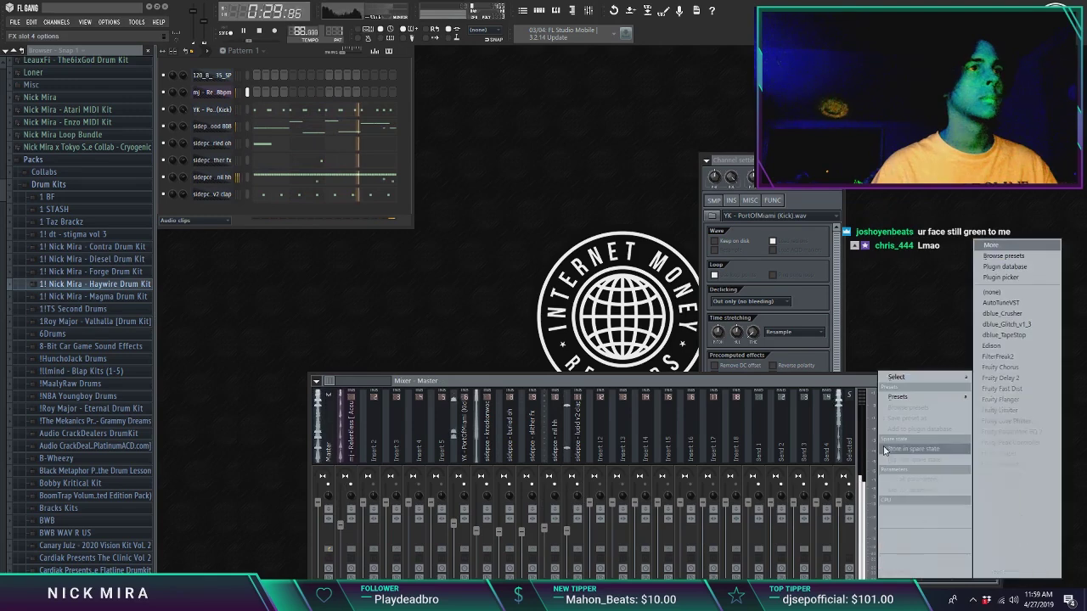
click(1016, 413)
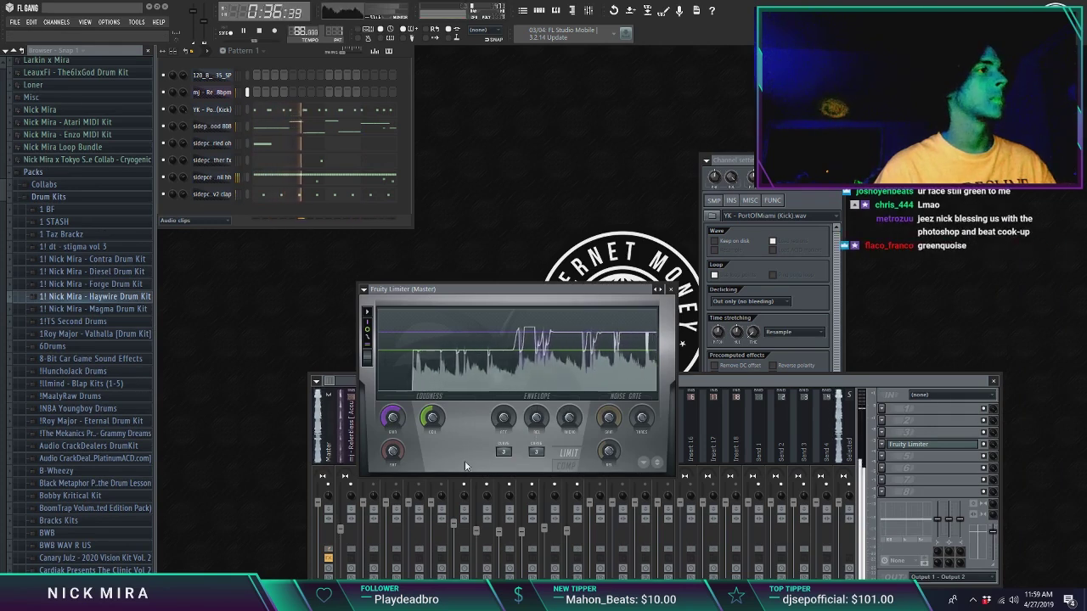
Step: Fine-tune the mixer faders of the knockonwood 808, Relentless loop and kick tracks, and close the Fruity Limiter
click(478, 531)
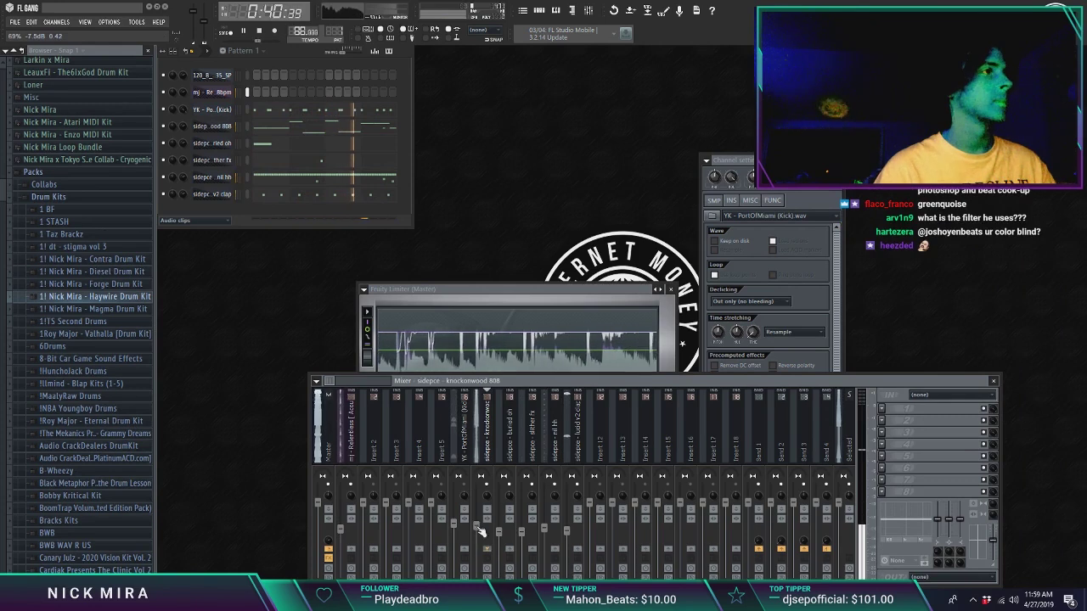
drag(340, 529, 340, 531)
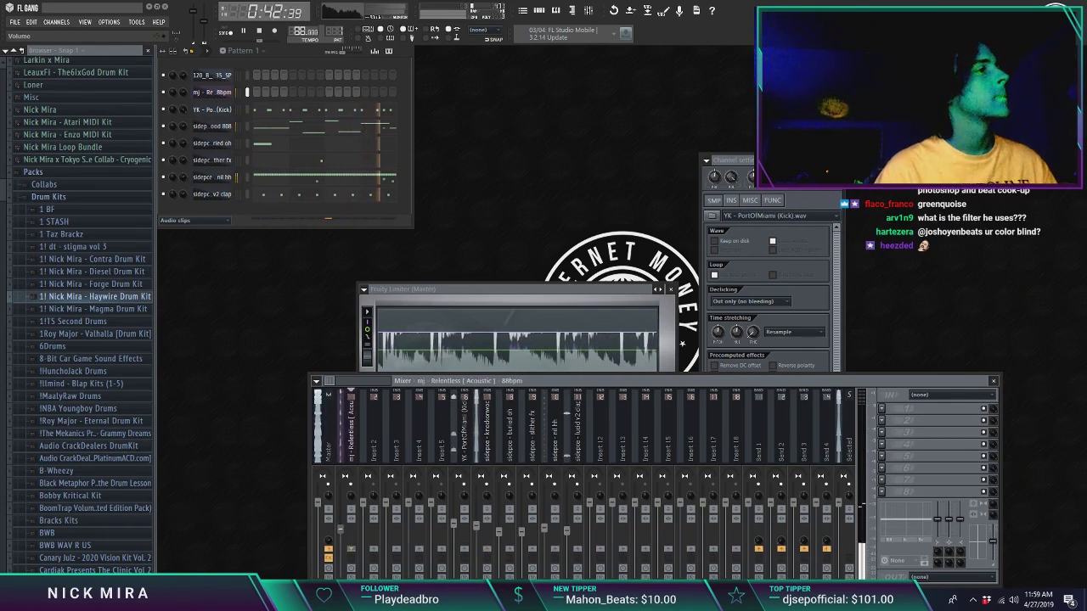
drag(455, 524, 454, 519)
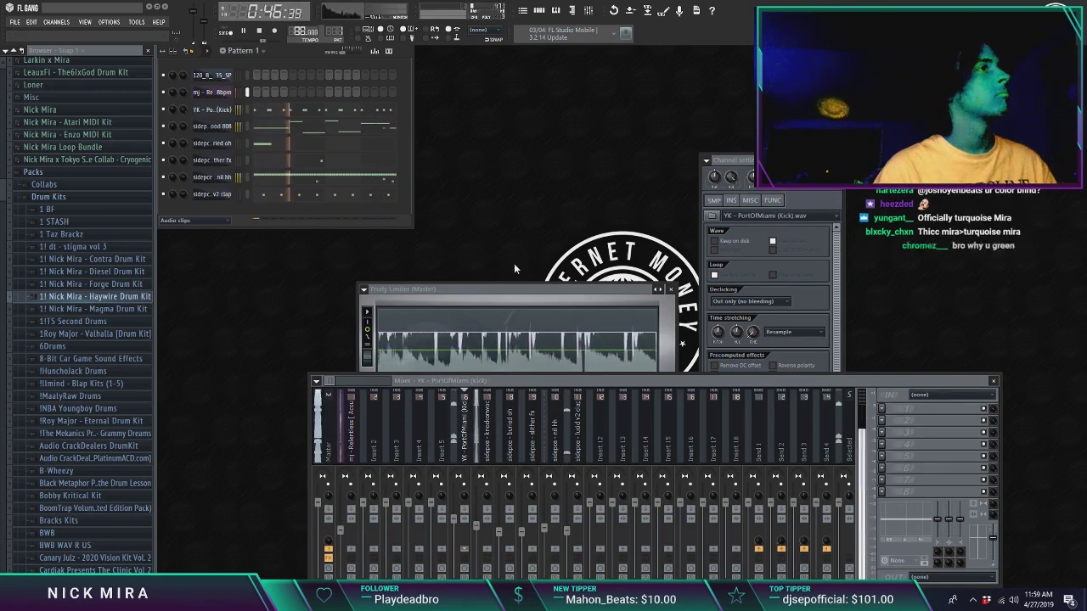
click(500, 291)
key(Escape)
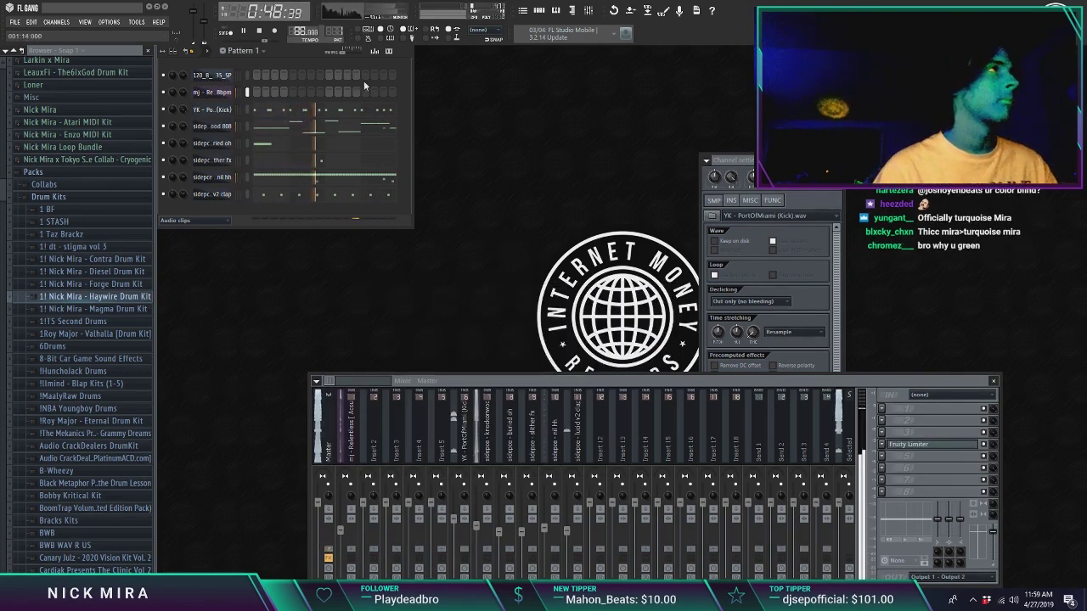
Step: Delete the unused sample channel above the Relentless loop and split Pattern 1 by channel
right_click(224, 76)
click(254, 224)
key(Return)
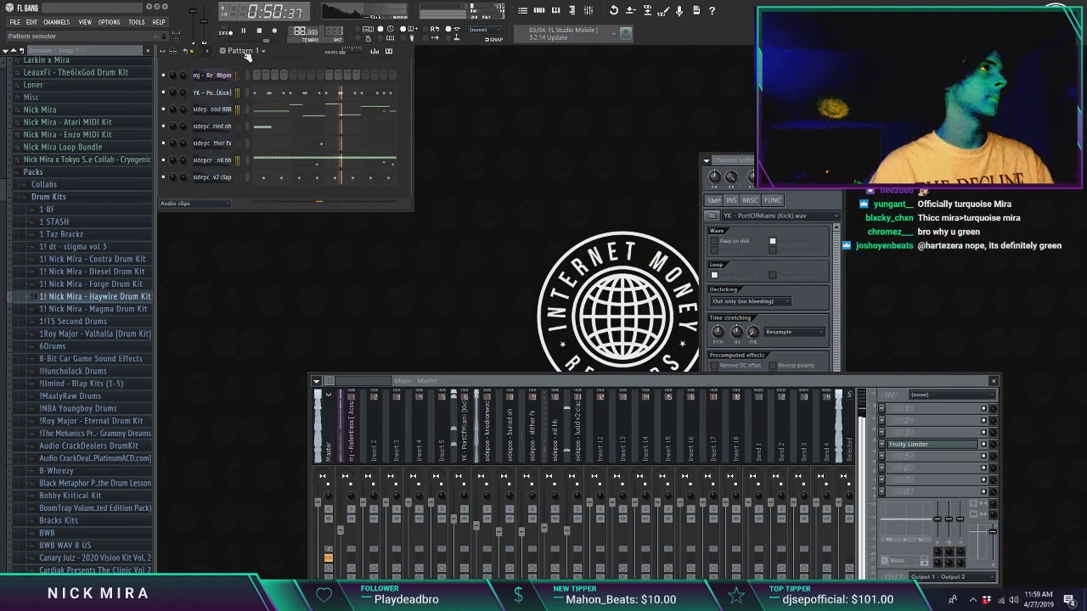
click(248, 53)
click(305, 177)
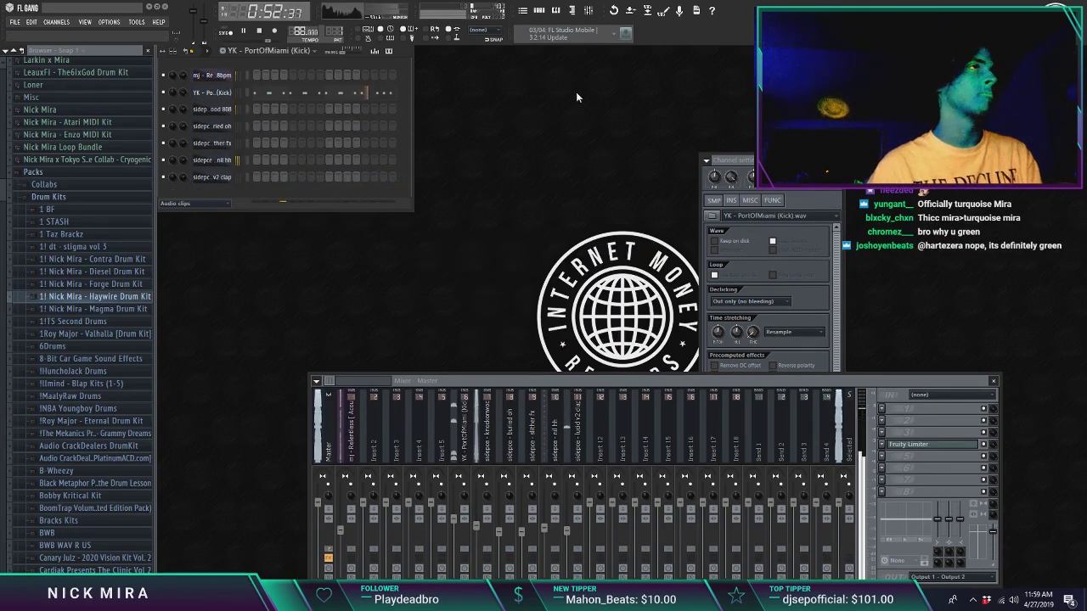
Step: Clear the old pattern clips from playlist Track 3 and place the six split patterns at bar 1 on Tracks 4 to 9
click(524, 12)
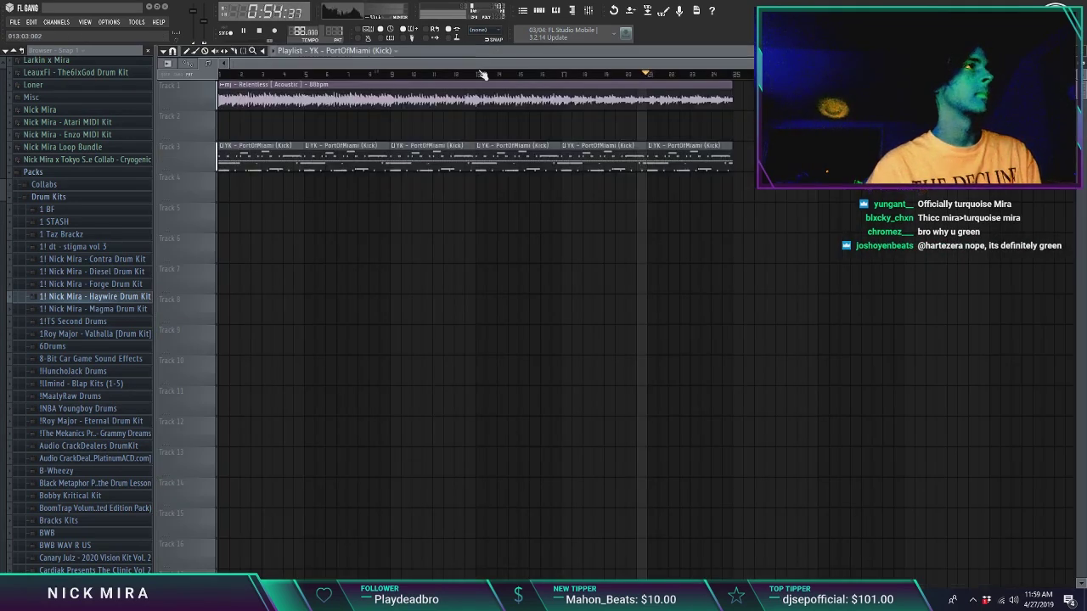
mouse_move(259, 173)
mouse_down()
mouse_move(536, 158)
mouse_move(738, 170)
mouse_up()
drag(348, 187, 222, 190)
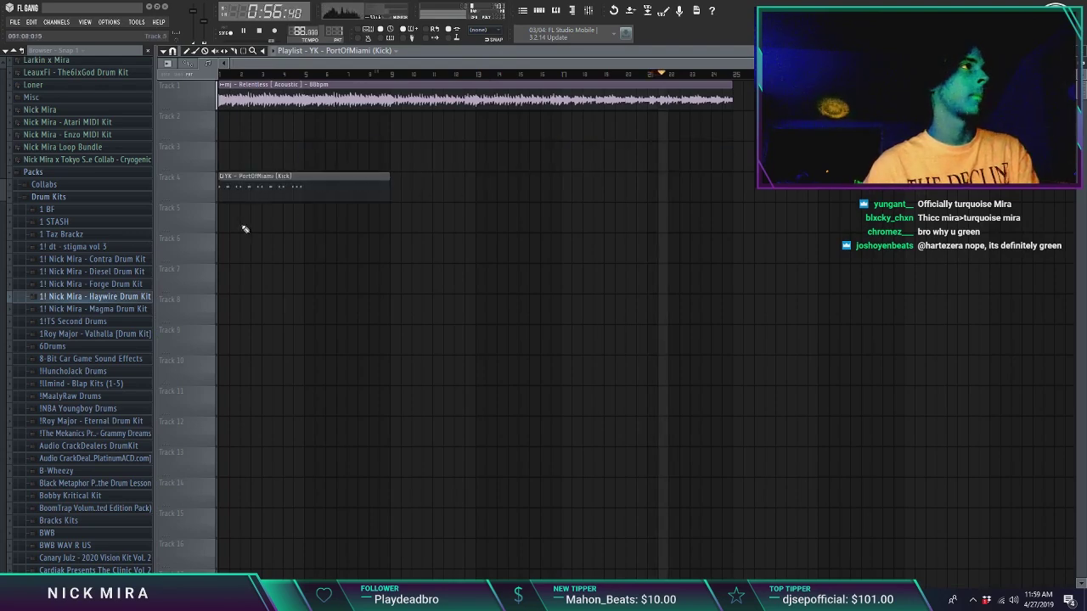
key(KP_Add)
click(225, 220)
key(KP_Add)
click(228, 252)
key(KP_Add)
click(222, 277)
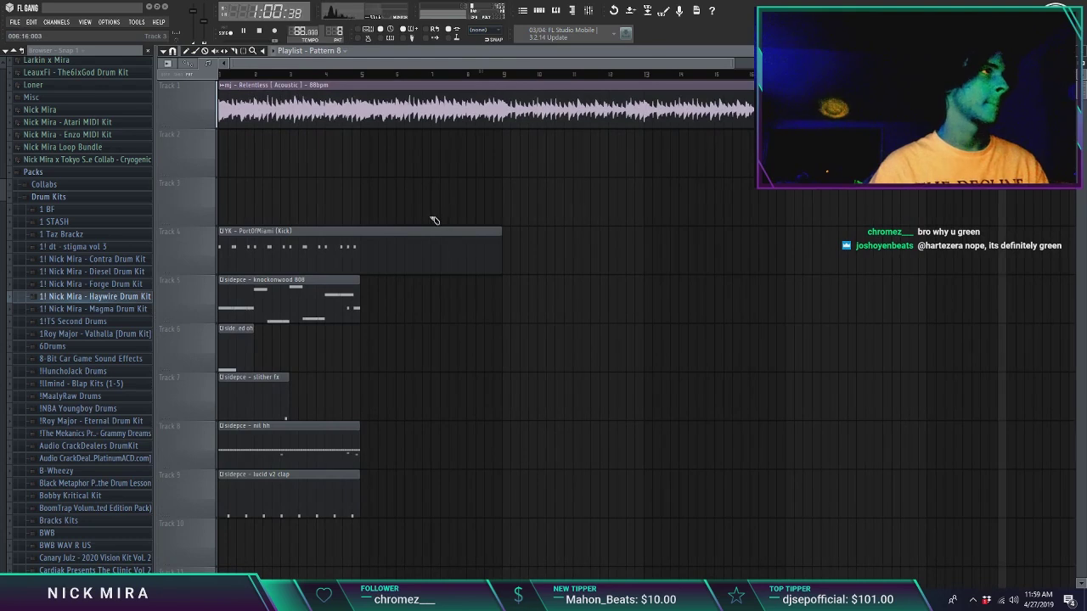
Step: Slice the kick clip down to four bars and extend the buried oh and slither fx clips to four bars
key(c)
drag(413, 219, 403, 236)
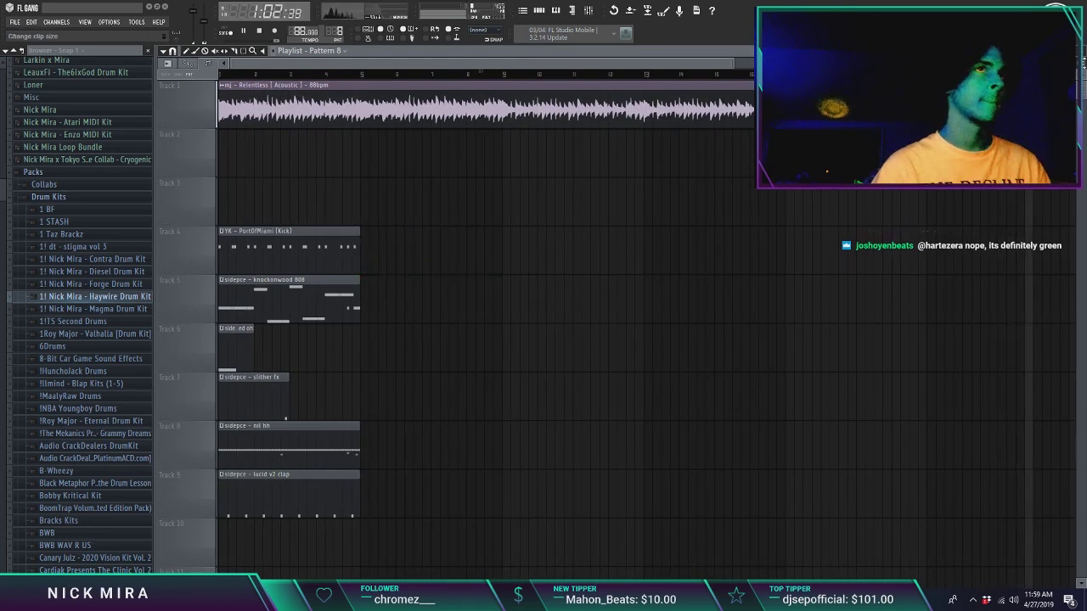
scroll(510, 246, down, 4)
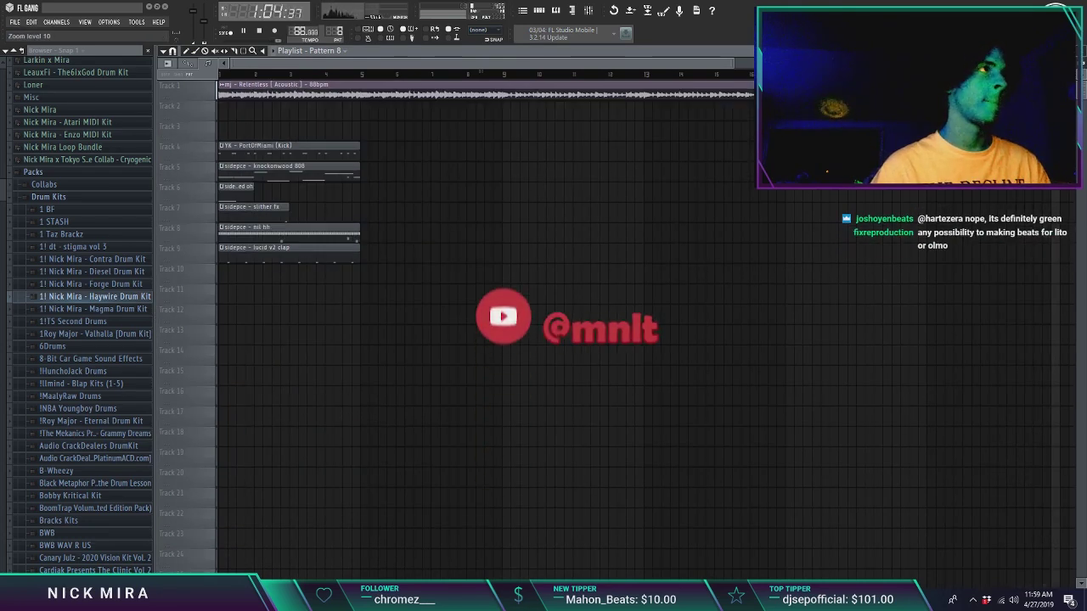
drag(306, 188, 204, 224)
drag(290, 213, 427, 214)
drag(369, 249, 364, 248)
key(ctrl+z)
drag(373, 146, 366, 221)
Step: Duplicate the four-bar set of drum and 808 clips three times along the playlist
drag(397, 160, 219, 282)
key(ctrl+b)
key(ctrl+b)
key(ctrl+b)
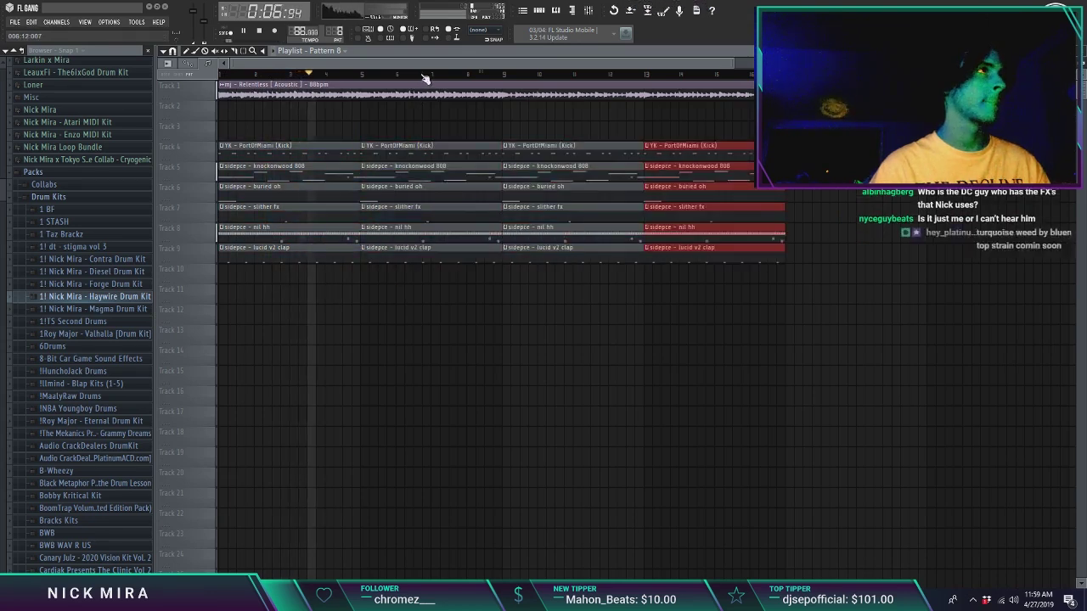
Step: Delete the drum and 808 clips from bars 1 to 8 to leave a loop-only intro
scroll(427, 77, down, 2)
key(ctrl+d)
mouse_move(261, 142)
mouse_down()
mouse_move(248, 334)
mouse_move(342, 133)
mouse_move(329, 273)
mouse_up()
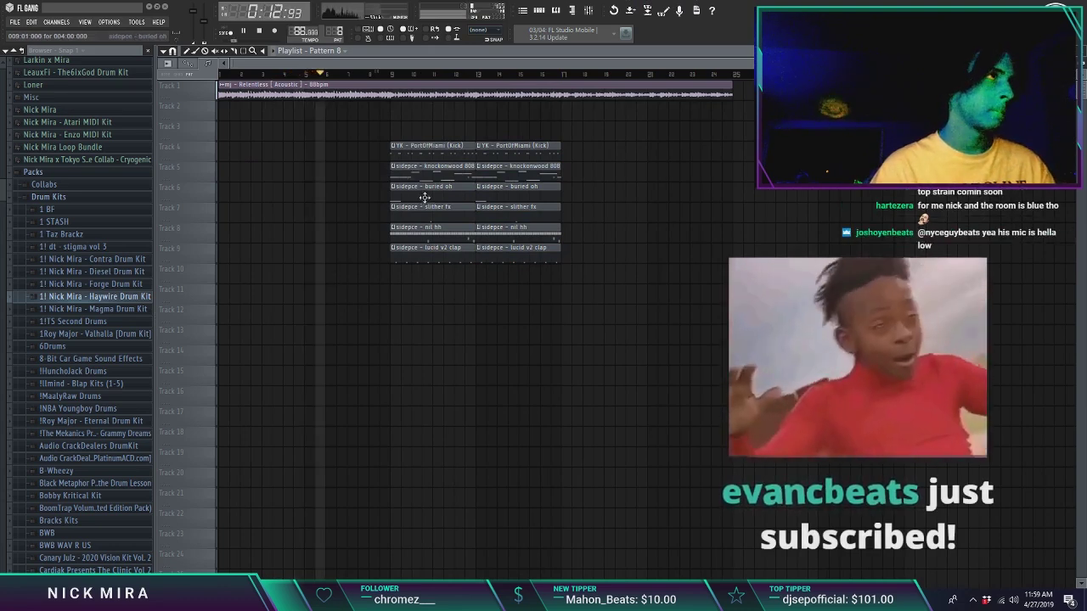
drag(432, 183, 398, 291)
mouse_move(411, 226)
mouse_down()
mouse_move(388, 221)
mouse_move(409, 221)
mouse_up()
right_click(439, 151)
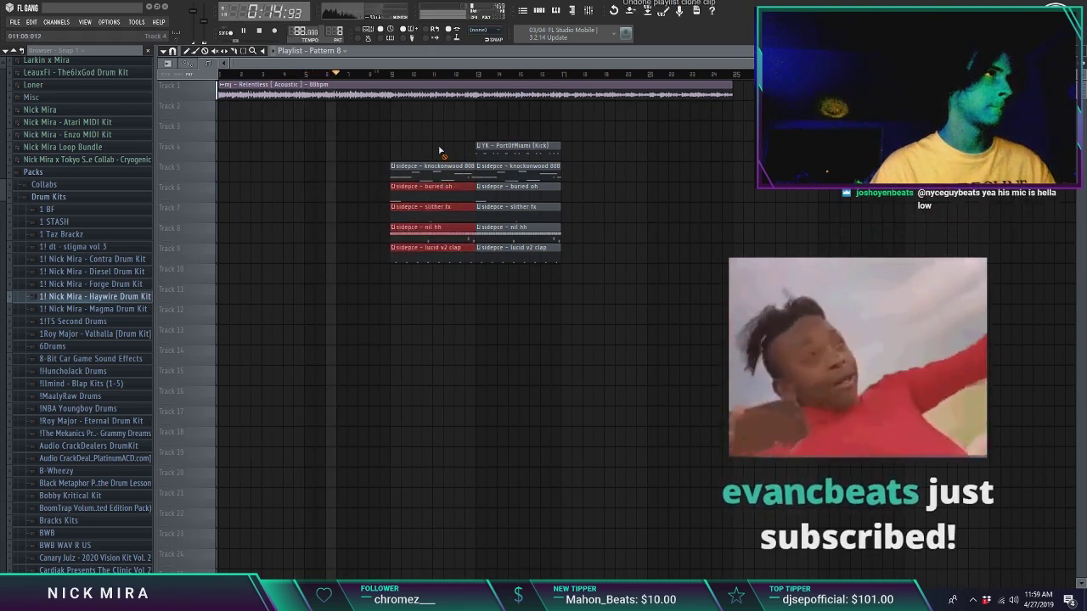
key(ctrl+alt+z)
Step: Slice the Relentless loop clip at bar 9 and duplicate the drum and 808 clips onto bars 17 to 24
ctrl+click(401, 123)
click(405, 96)
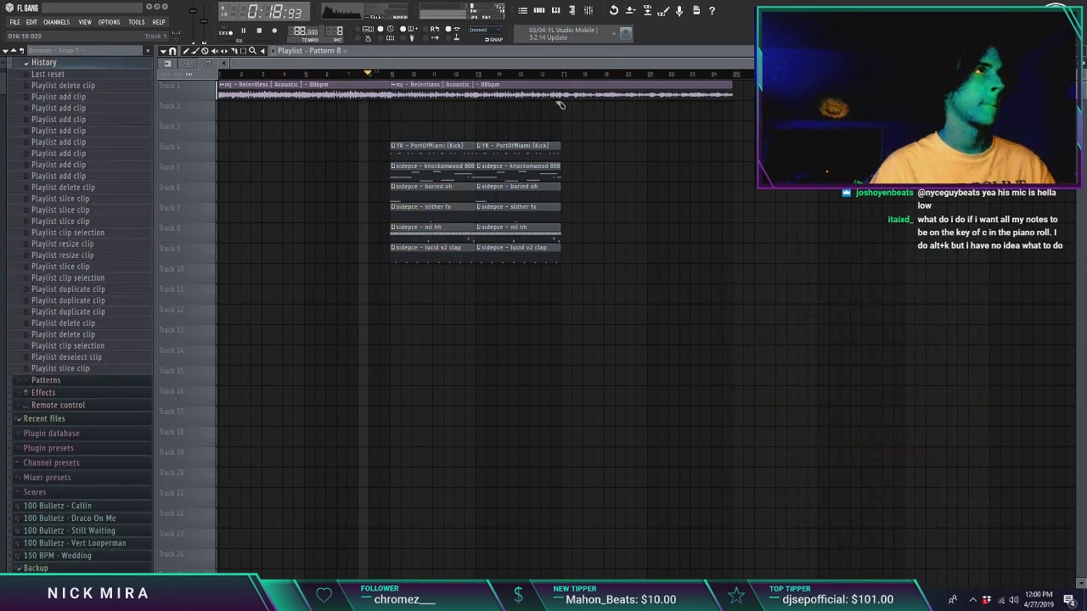
drag(626, 134, 396, 294)
key(ctrl+b)
click(583, 388)
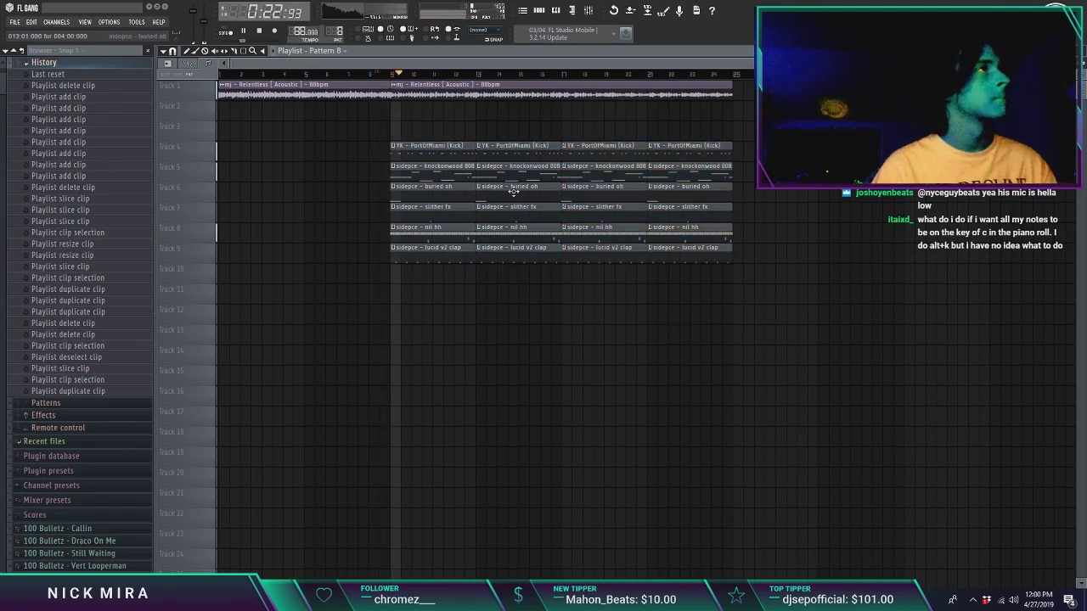
Step: Extend the drums across bars 9 to 32 and shift the loop clips eight bars later, with a loop copy filling bars 1 to 8
drag(516, 135, 442, 255)
mouse_move(457, 175)
mouse_down()
mouse_move(311, 162)
mouse_move(434, 164)
mouse_up()
key(ctrl+a)
key(ctrl+d)
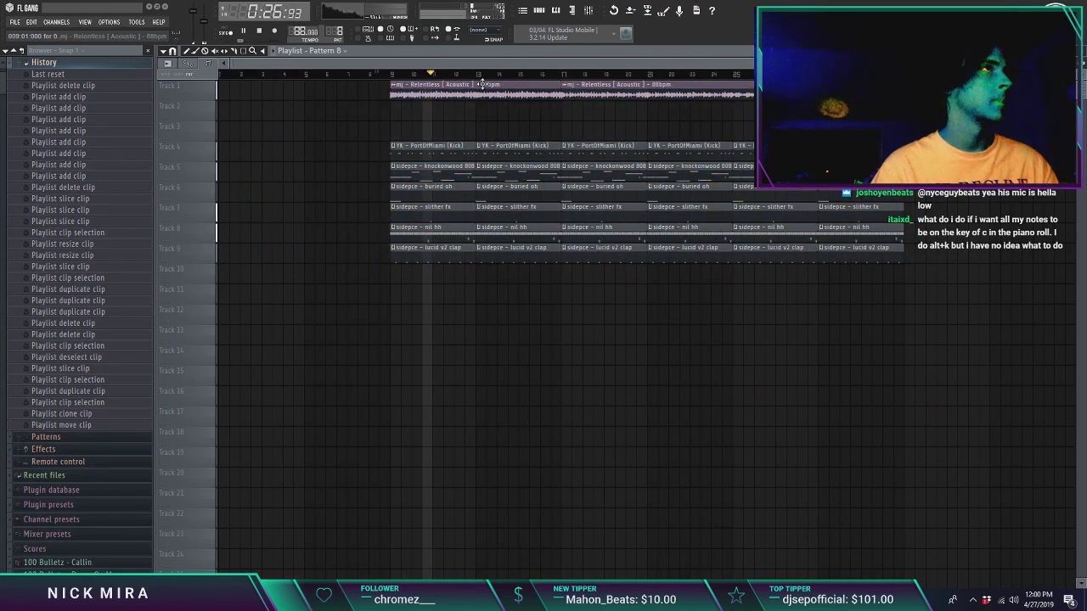
drag(482, 84, 61, 99)
Step: Audition the arrangement around bars 9 and 17 and delete the kick clip at bars 17 to 20
click(376, 75)
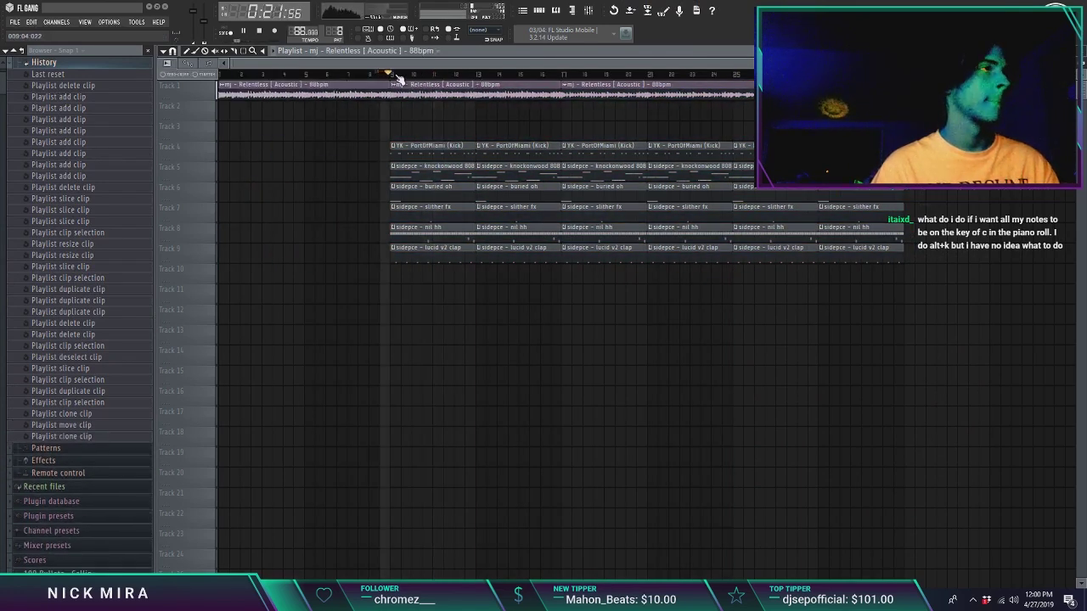
click(520, 75)
click(566, 74)
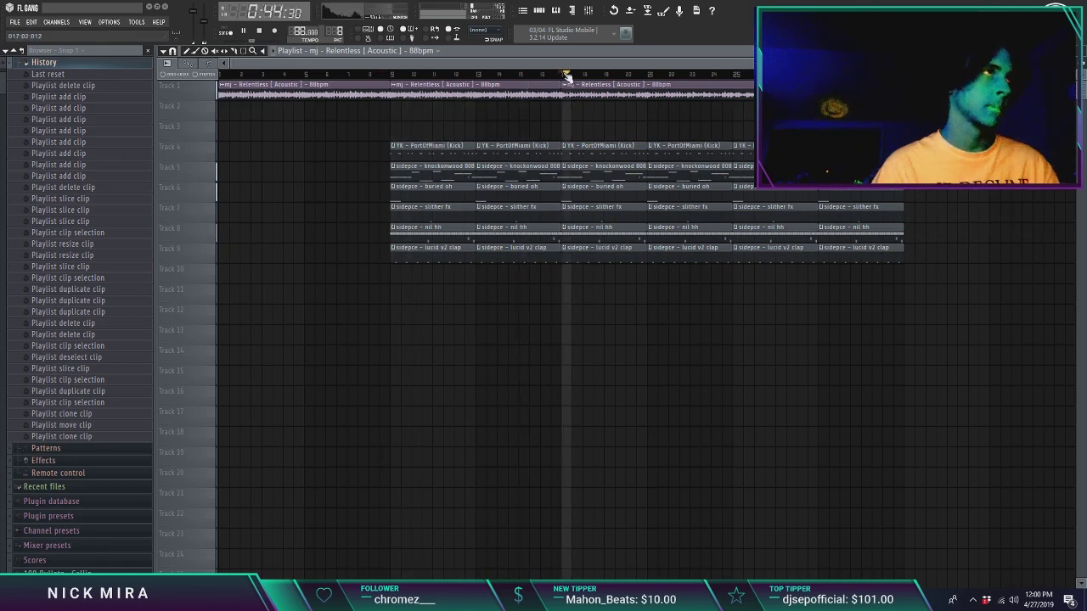
right_click(619, 147)
click(737, 75)
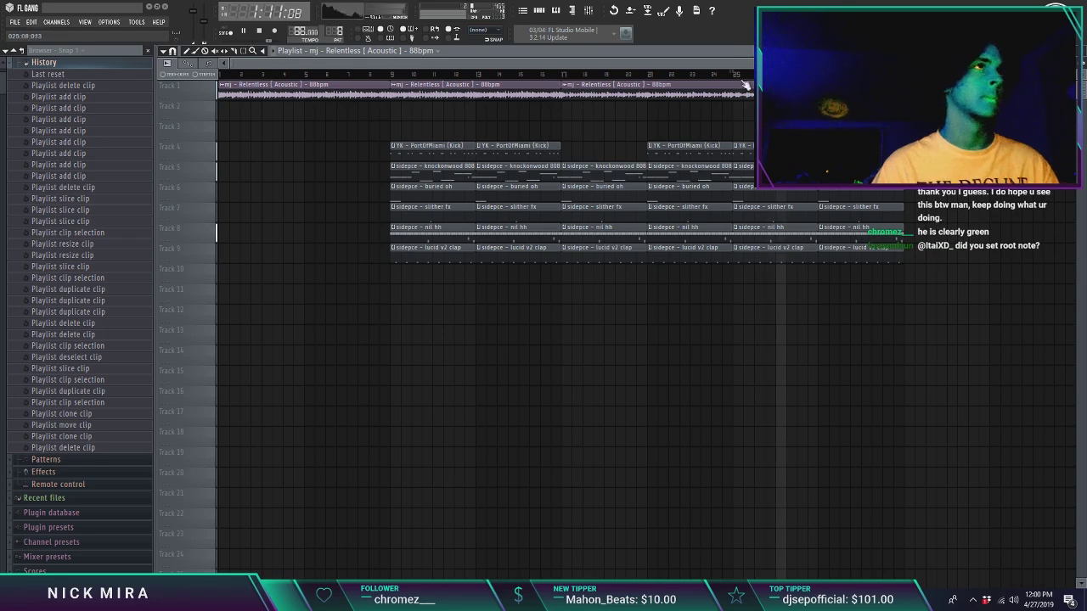
Step: Slice the last Relentless clip at bars 21 and 25, replace the middle piece with the final one, and delete the drums after bar 24
drag(654, 90, 652, 100)
drag(715, 92, 743, 102)
right_click(857, 209)
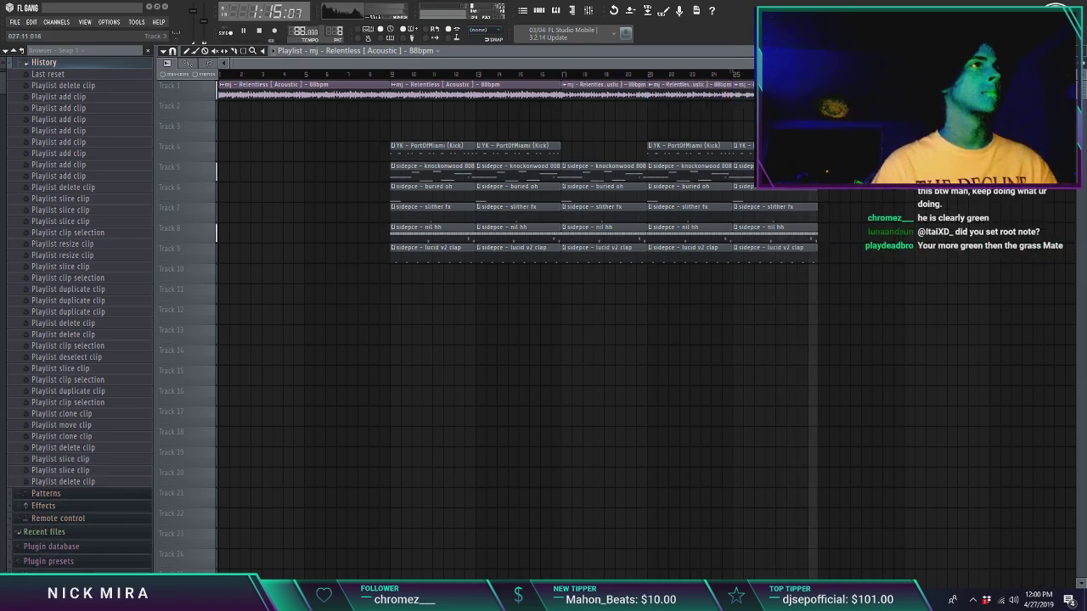
right_click(691, 98)
right_click(769, 152)
drag(765, 98, 678, 98)
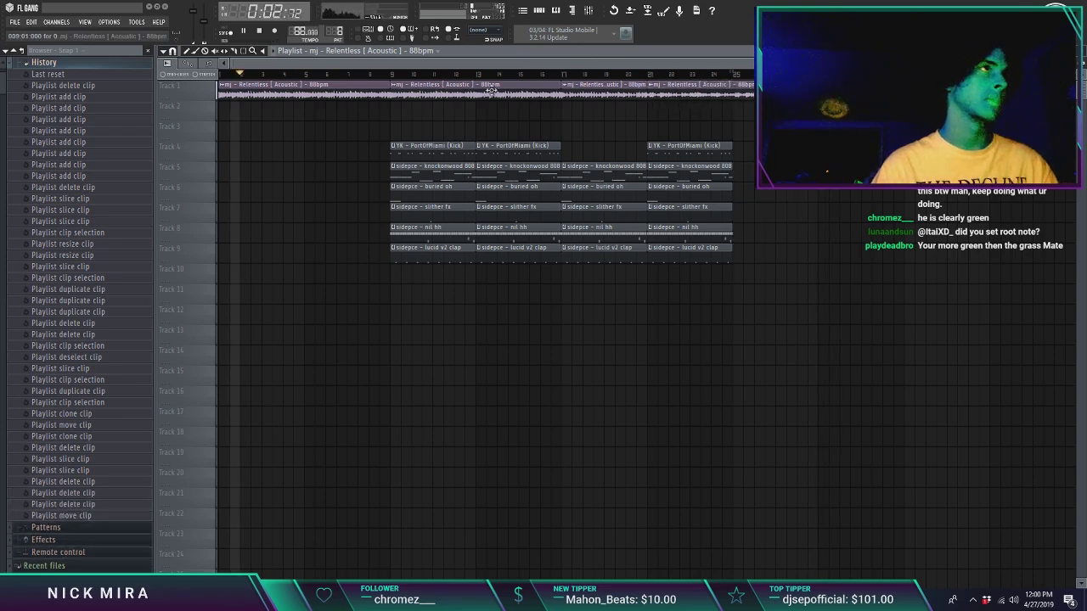
Step: Duplicate the bars 9 to 28 section to bar 29, quick-quantize the start times, and play back the transition
drag(395, 76, 820, 77)
key(ctrl+b)
drag(864, 77, 611, 78)
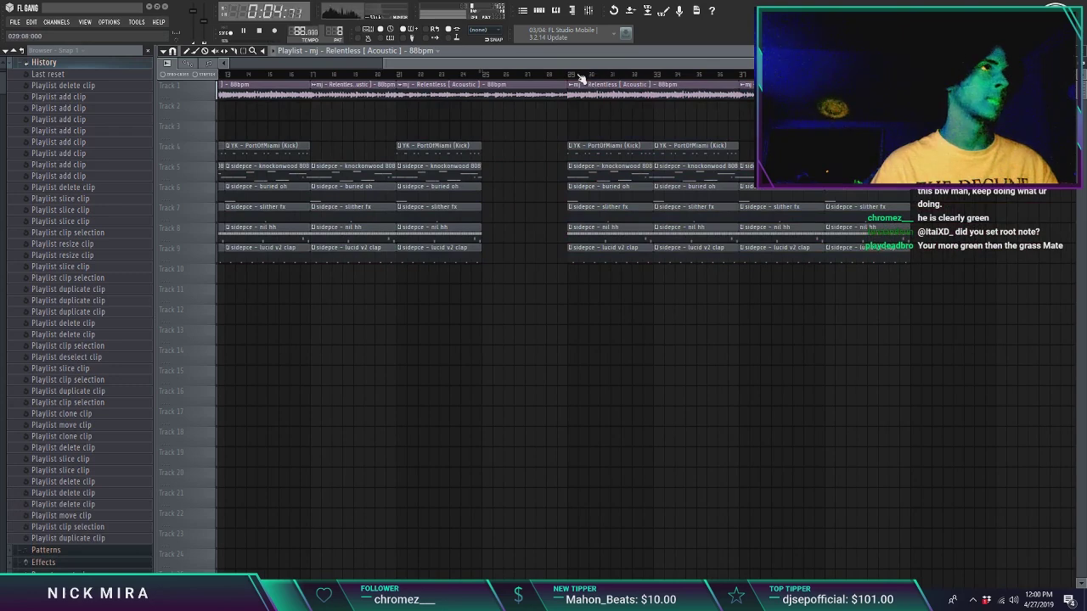
key(shift+q)
click(572, 75)
scroll(574, 77, down, 2)
click(544, 74)
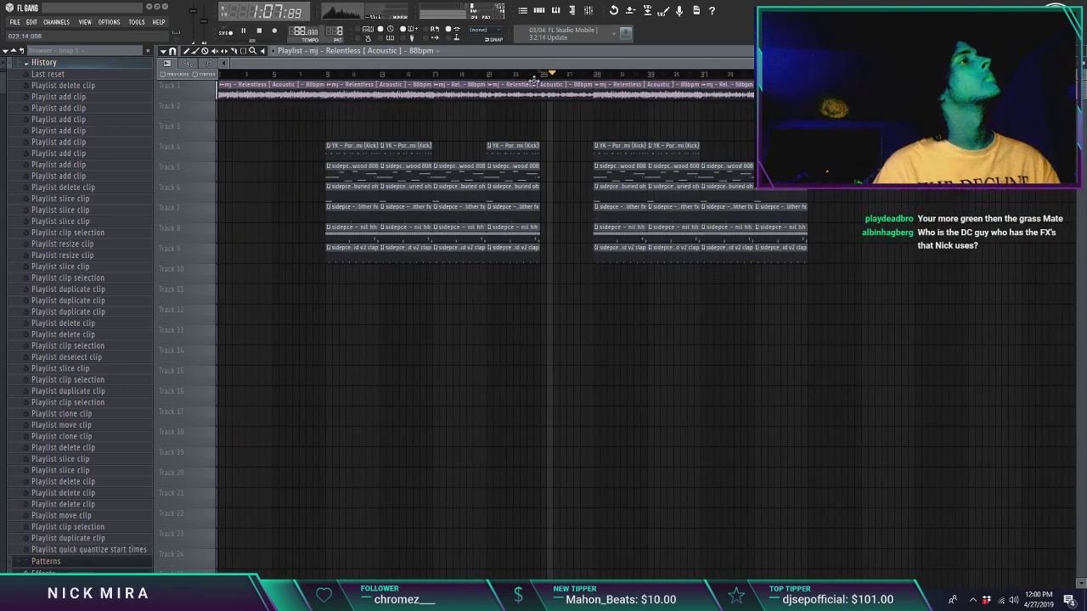
Step: Duplicate the section starting at bar 29 so that another copy begins at bar 49
drag(621, 97, 1036, 350)
key(ctrl+b)
key(ctrl+d)
key(ctrl+f)
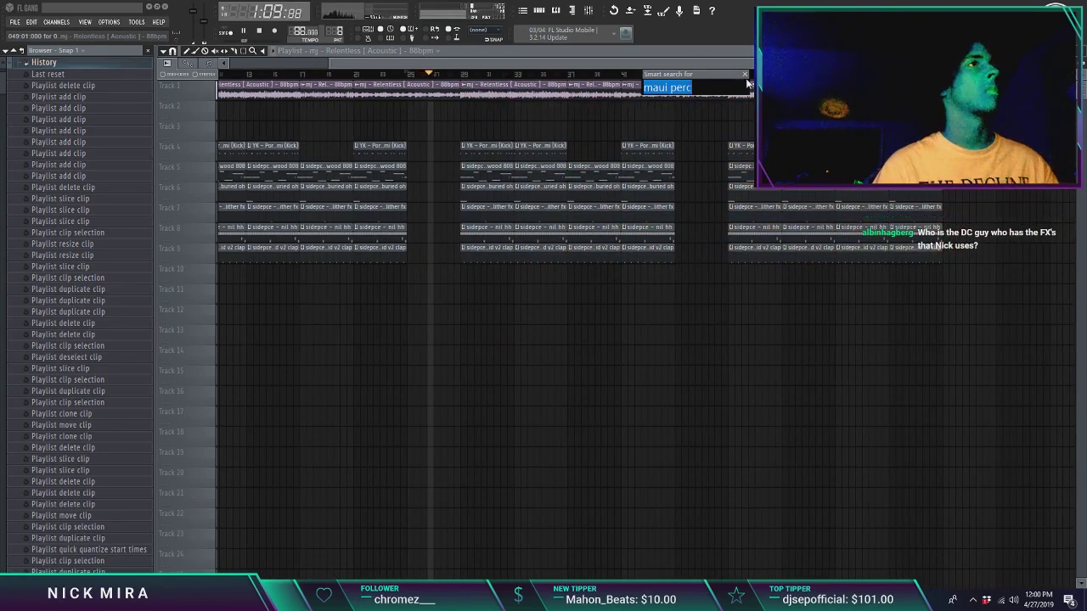
click(746, 75)
Step: Move all the drum and 808 clips up two tracks onto Tracks 2 to 7
scroll(746, 76, down, 2)
drag(926, 146, 234, 343)
key(shift+Up)
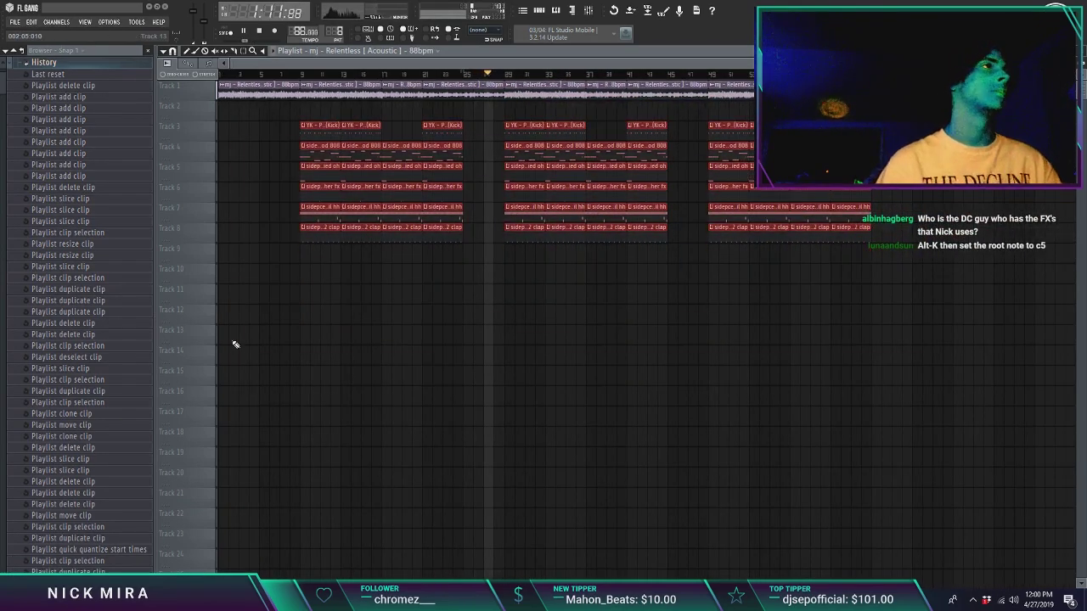
key(shift+Up)
right_click(644, 304)
Step: Start saving the project and create a folder named Repent inside the Beats folder
key(ctrl+s)
click(416, 166)
double_click(480, 205)
double_click(479, 196)
double_click(495, 175)
double_click(495, 176)
double_click(496, 177)
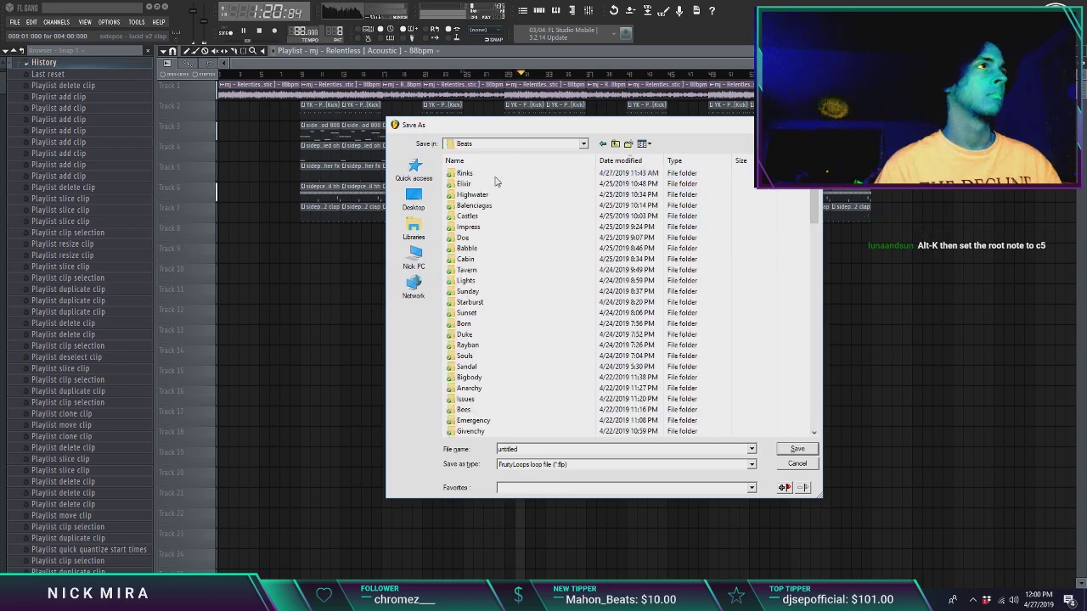
click(629, 144)
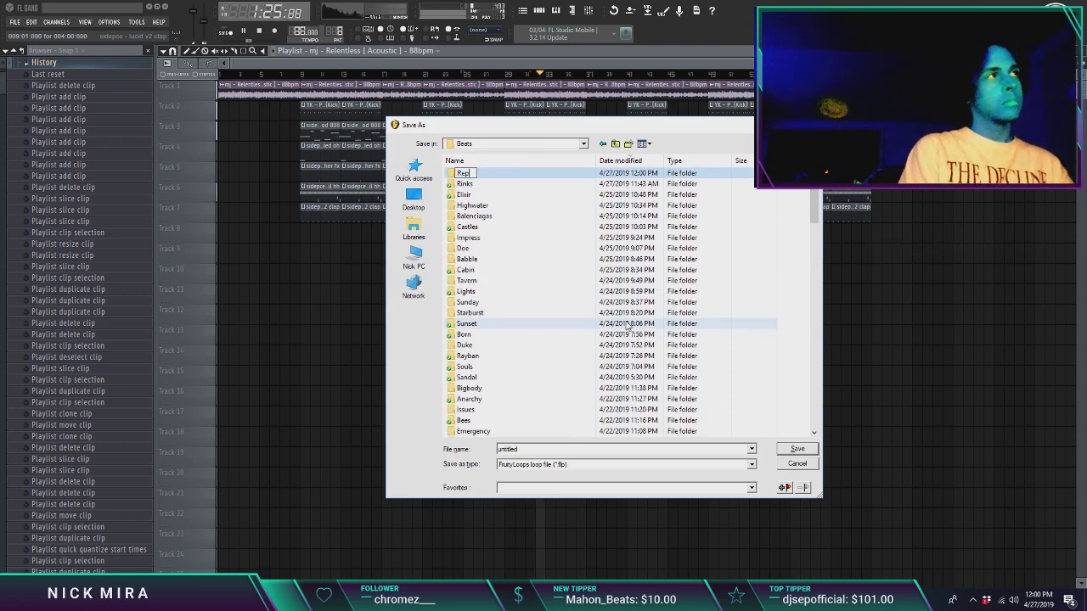
key(Return)
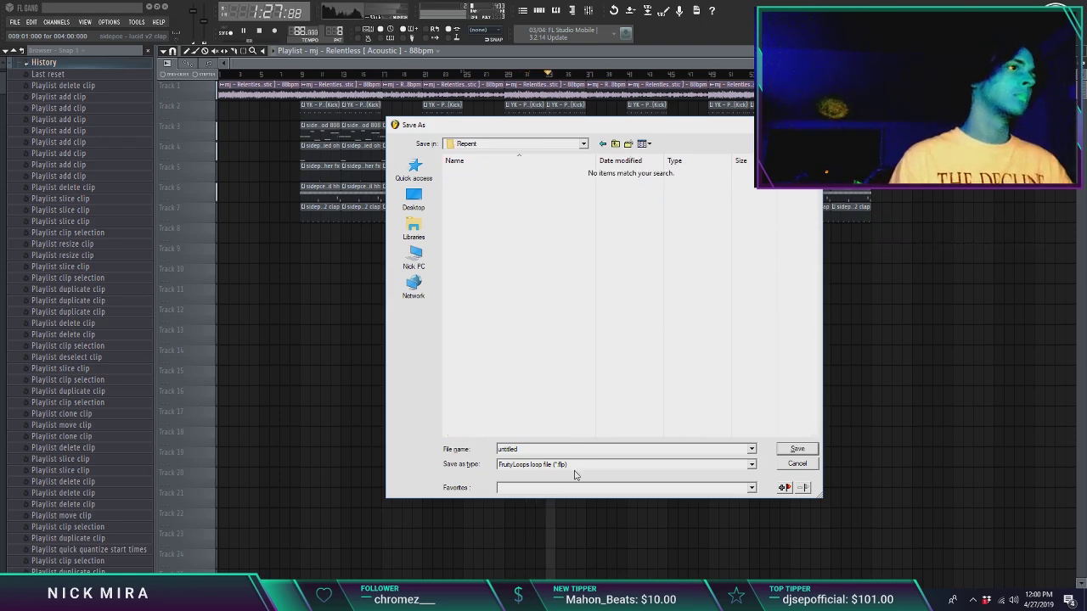
Step: Save the project in the Repent folder as "NM x MJ - Repent 88BPM"
text(NM x MJ )
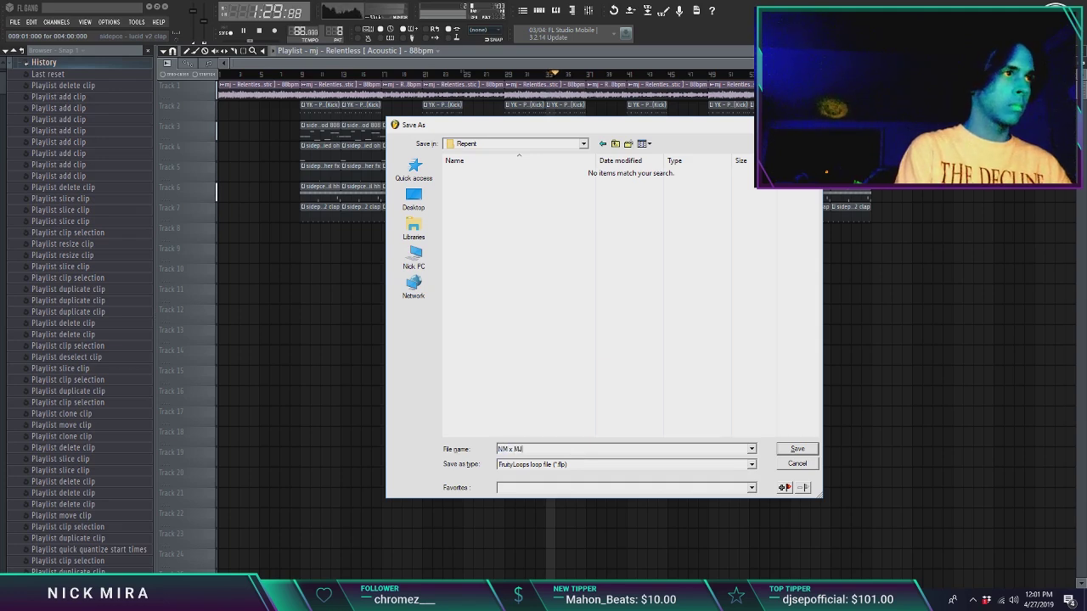
text(- Repent )
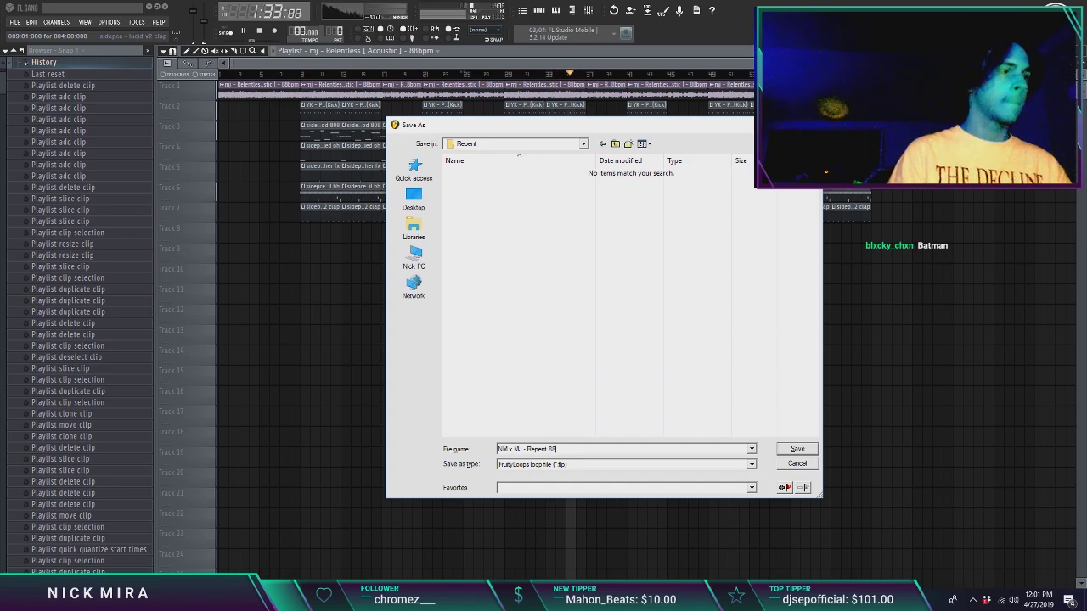
text(88BPM)
key(Return)
Step: Render the full song to WAV and MP3 in the Repent folder under the project's file name
key(ctrl+r)
key(Return)
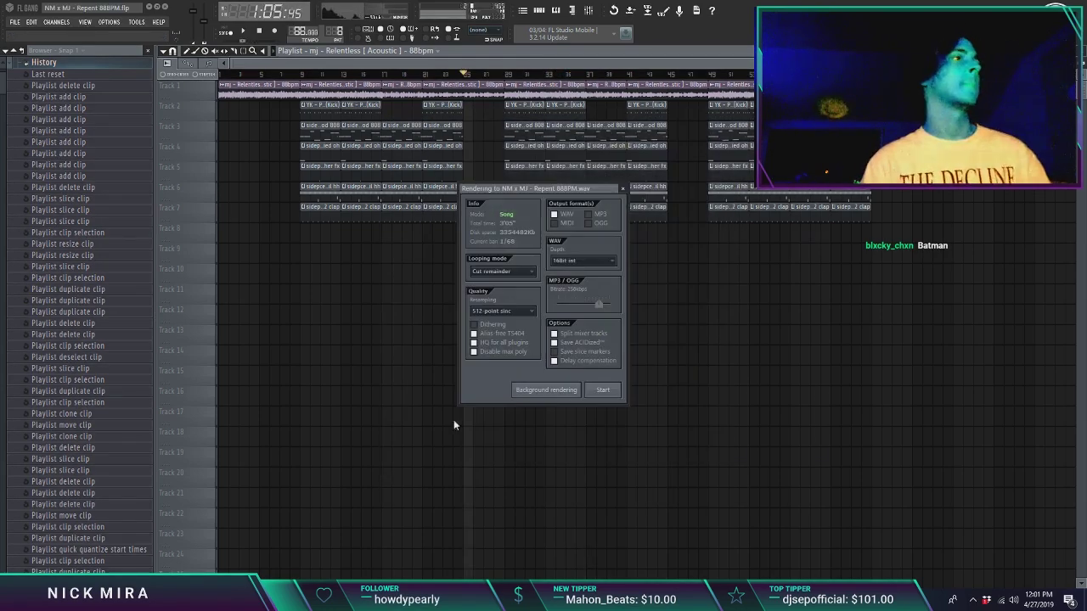
key(Return)
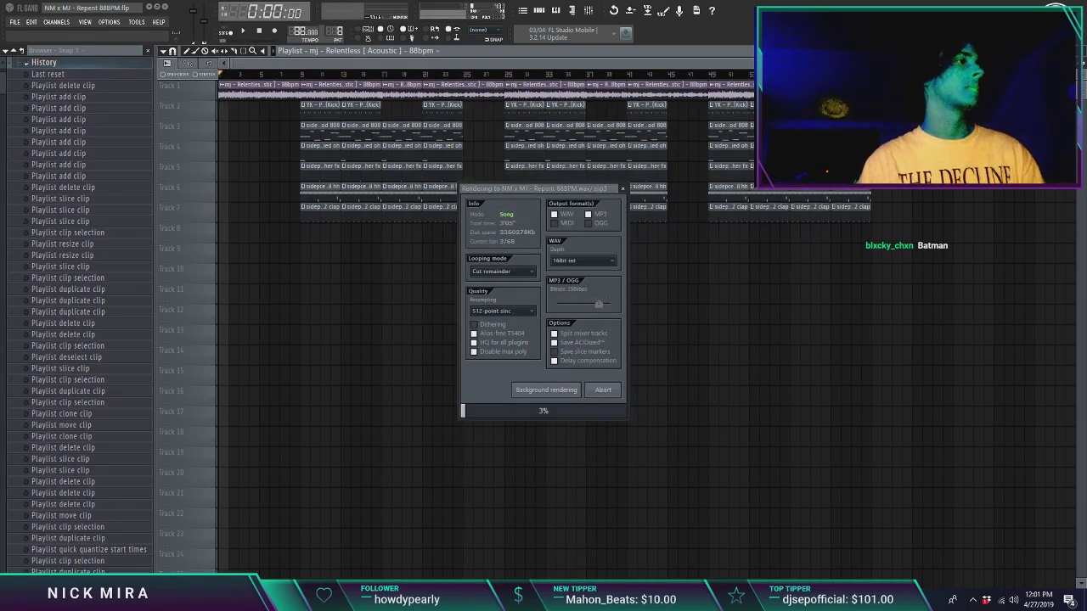